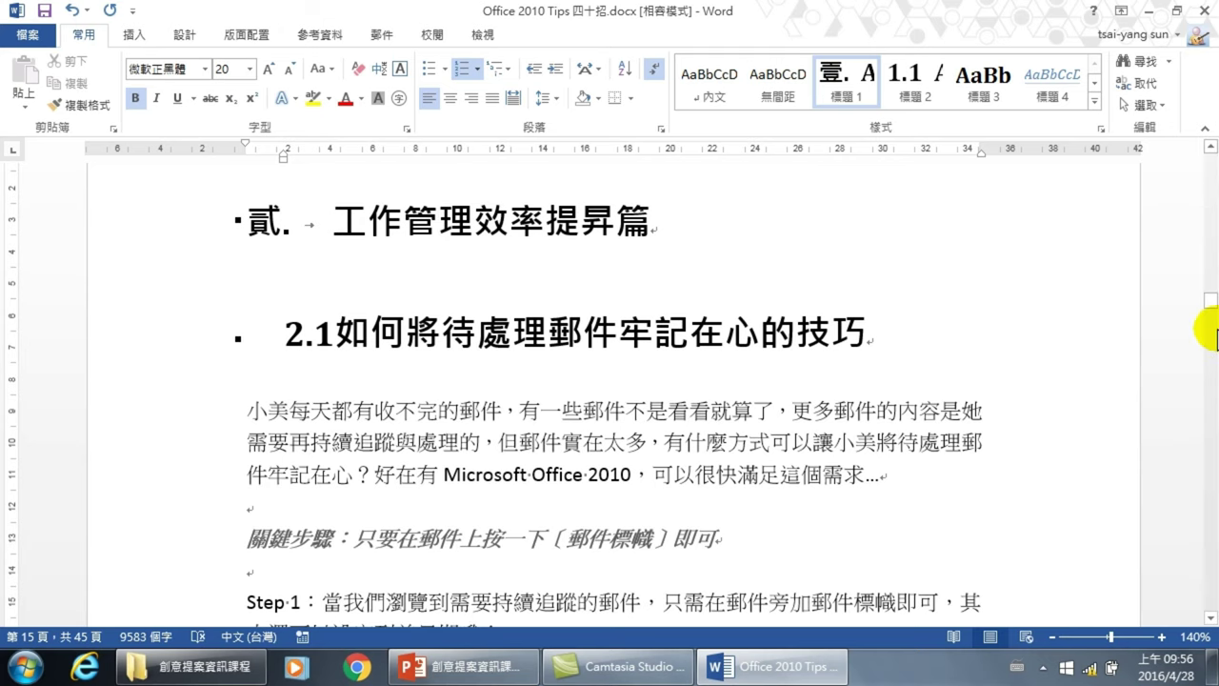
Insert a blank paragraph above the first heading 壹. 成功簡報關鍵篇 on page 1
drag(1212, 303, 1212, 160)
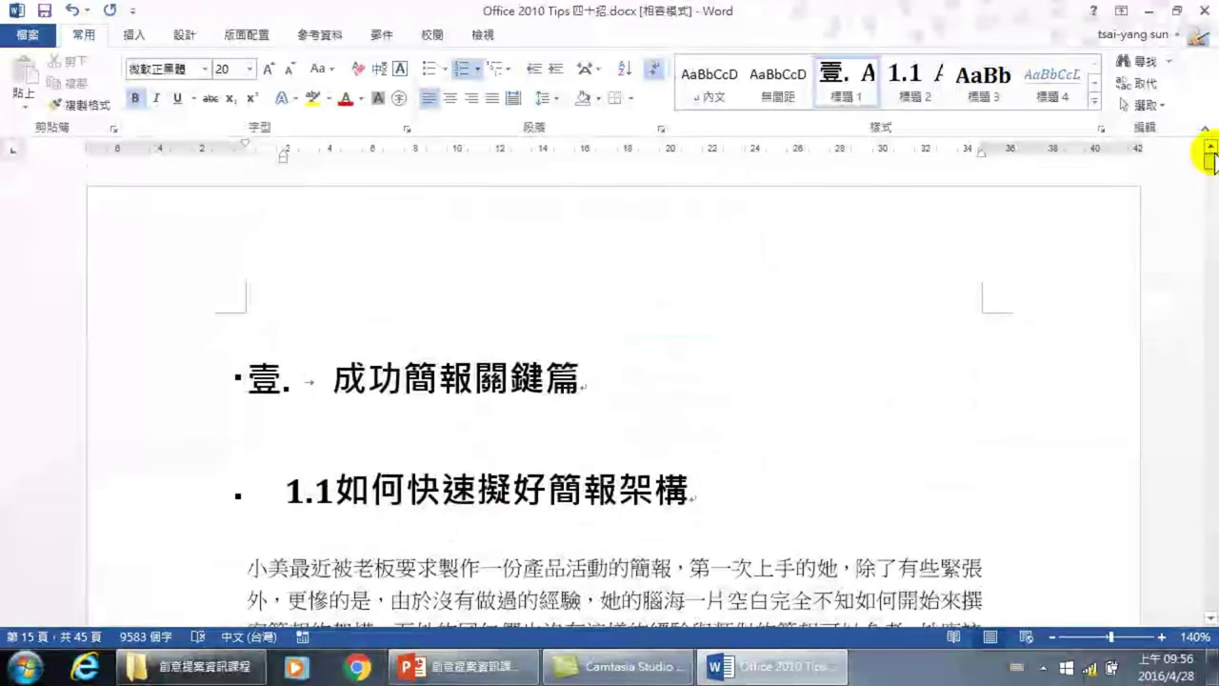
click(331, 379)
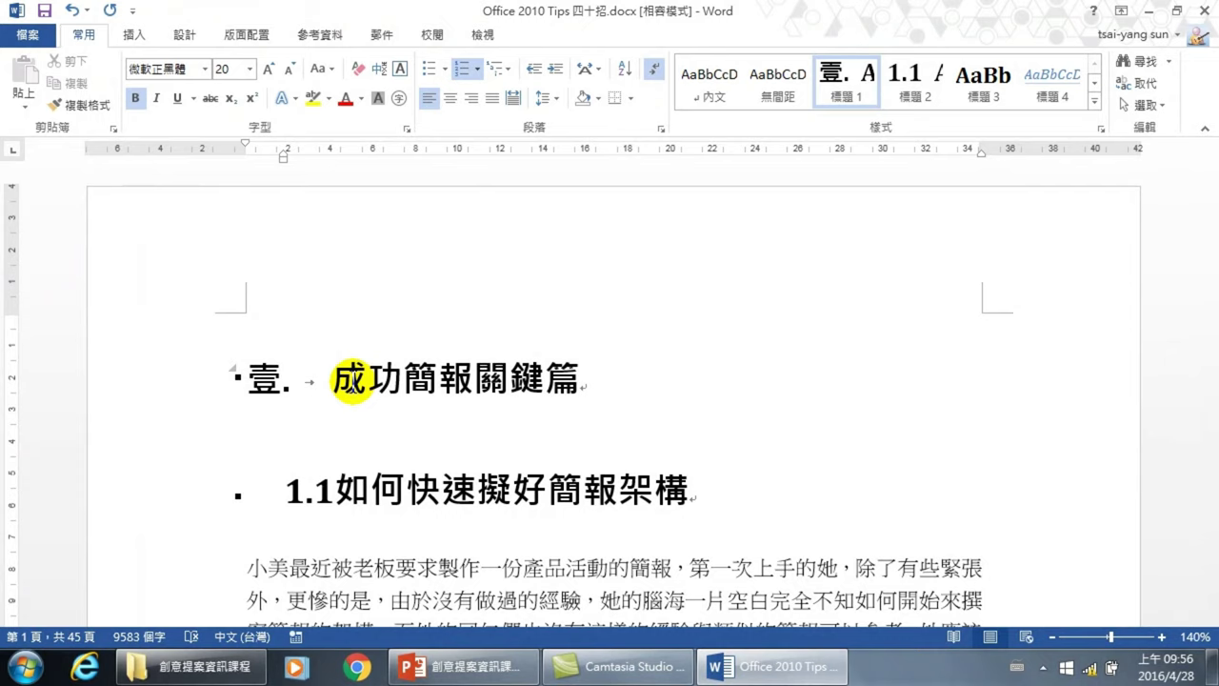
key(Return)
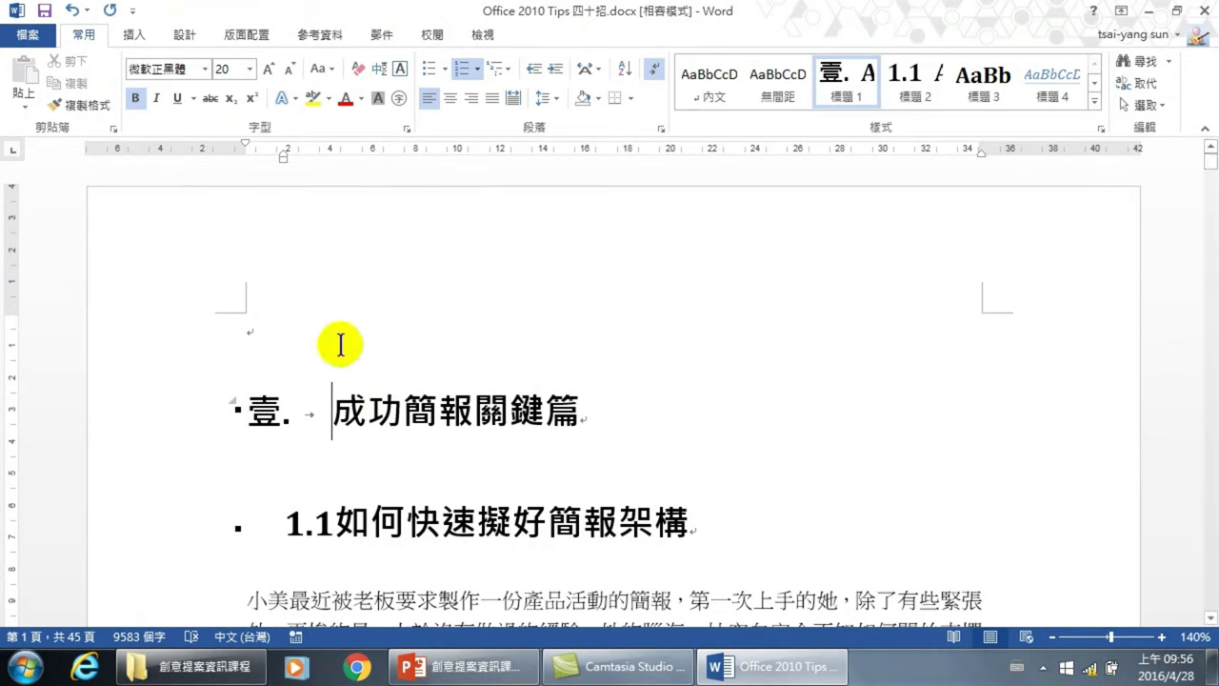
Insert a custom table of contents with default settings into the new blank paragraph
click(246, 332)
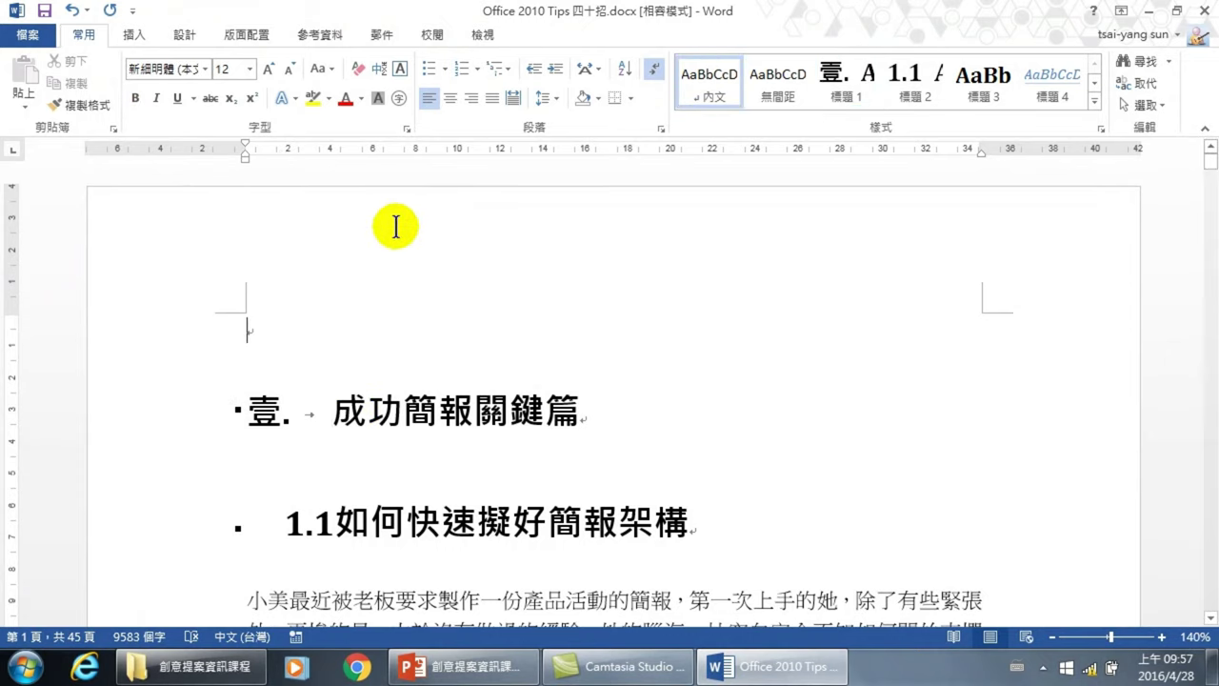
click(320, 38)
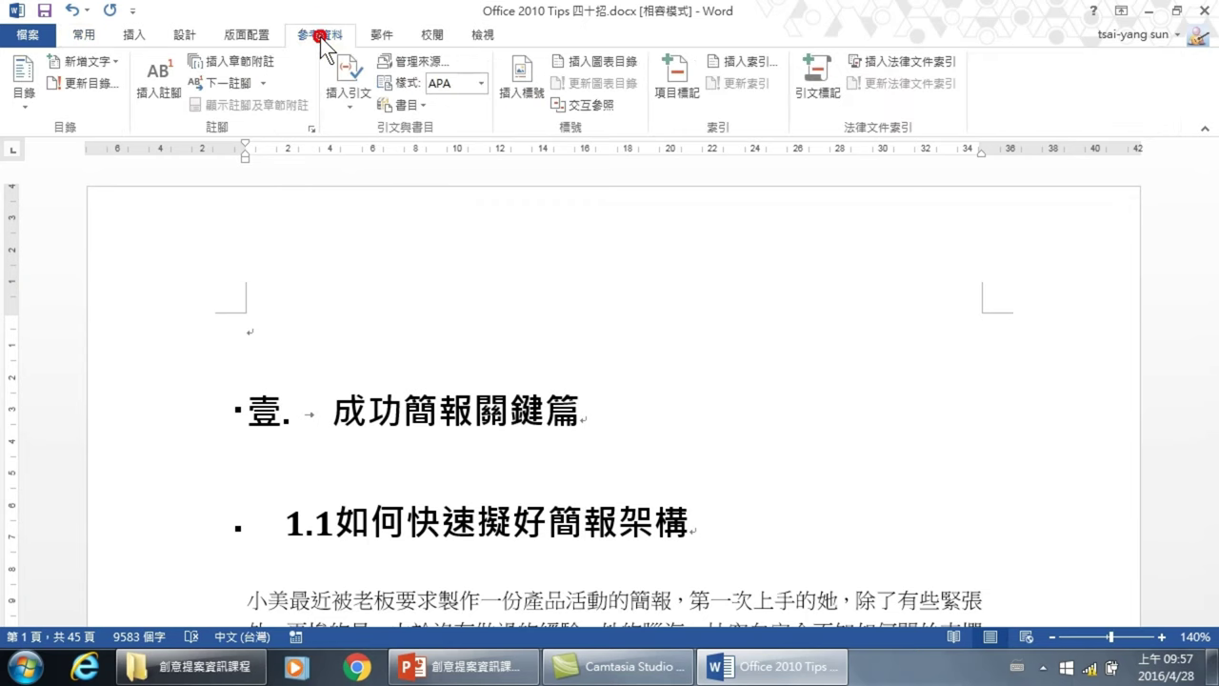
click(23, 78)
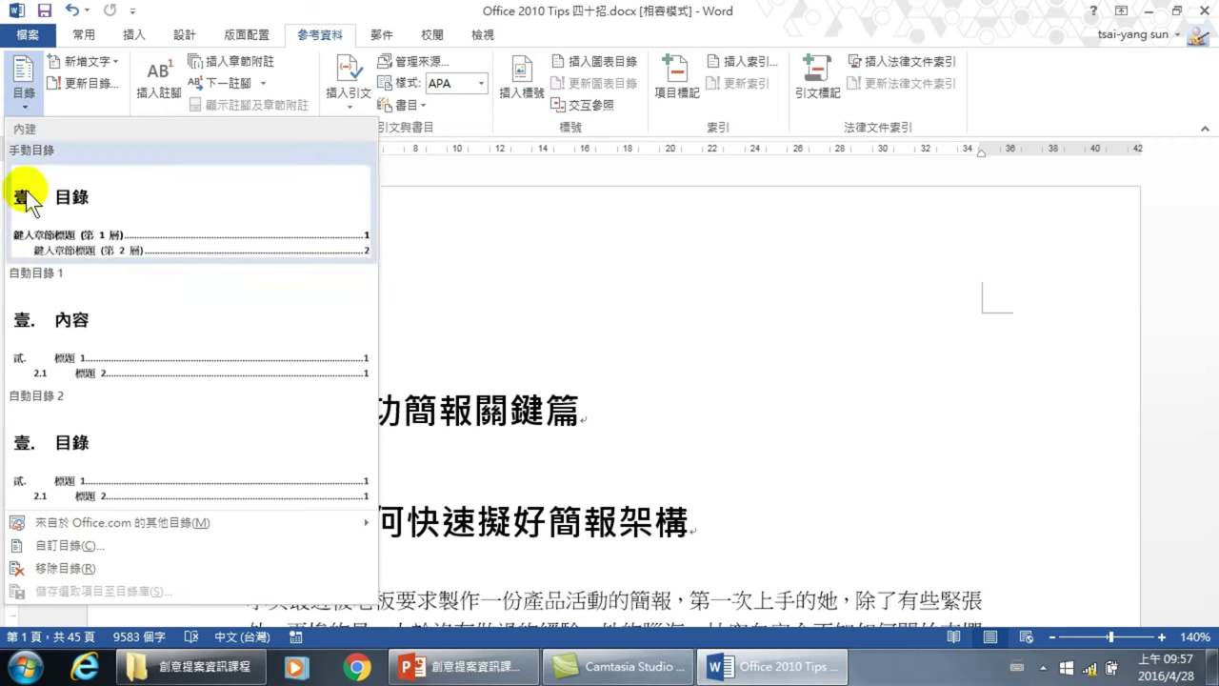
click(63, 548)
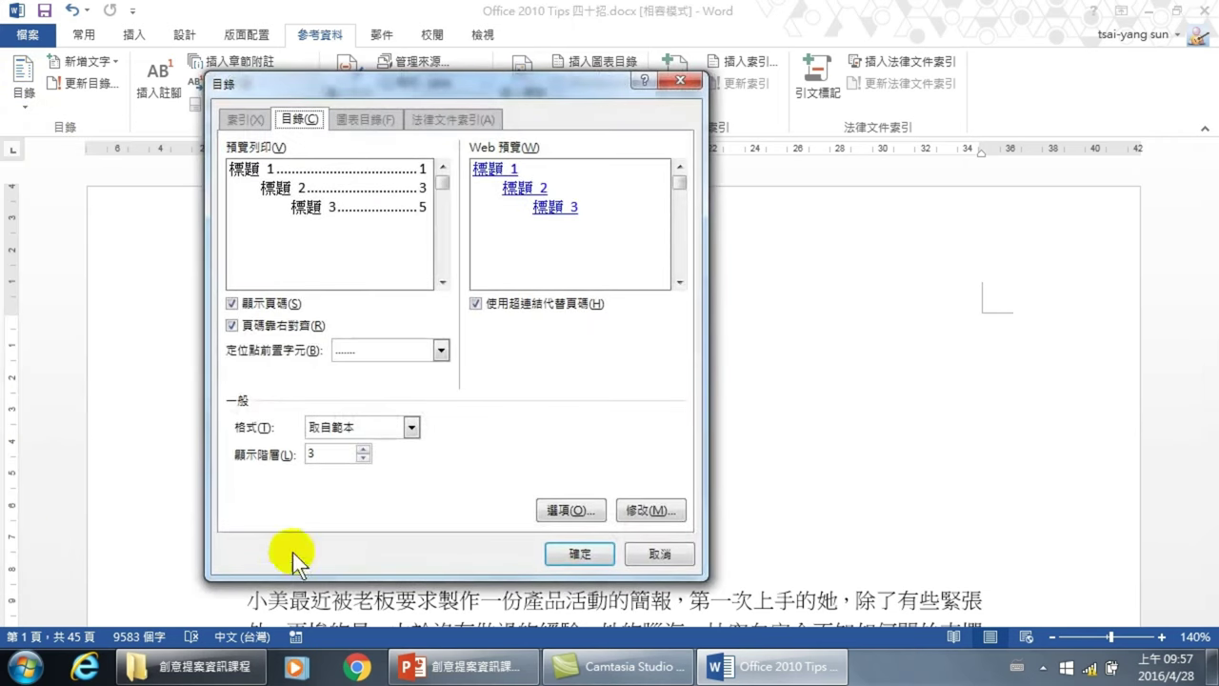
click(588, 552)
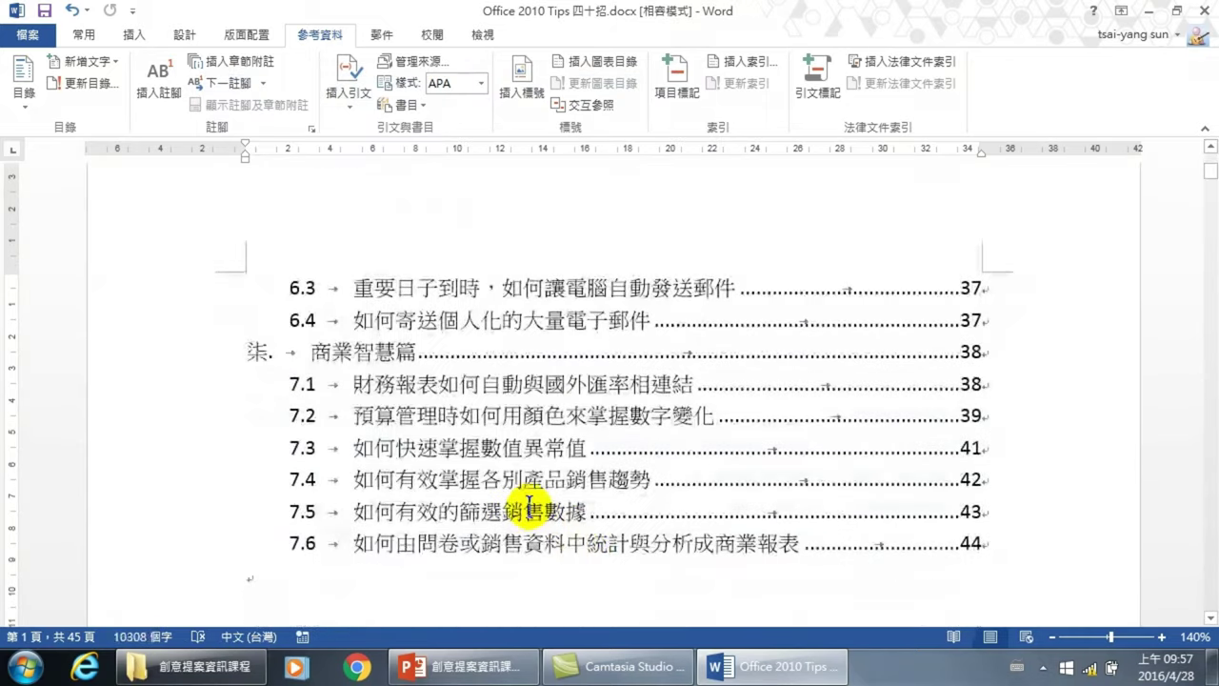
scroll(469, 492, up, 2)
scroll(470, 492, up, 4)
scroll(469, 492, up, 5)
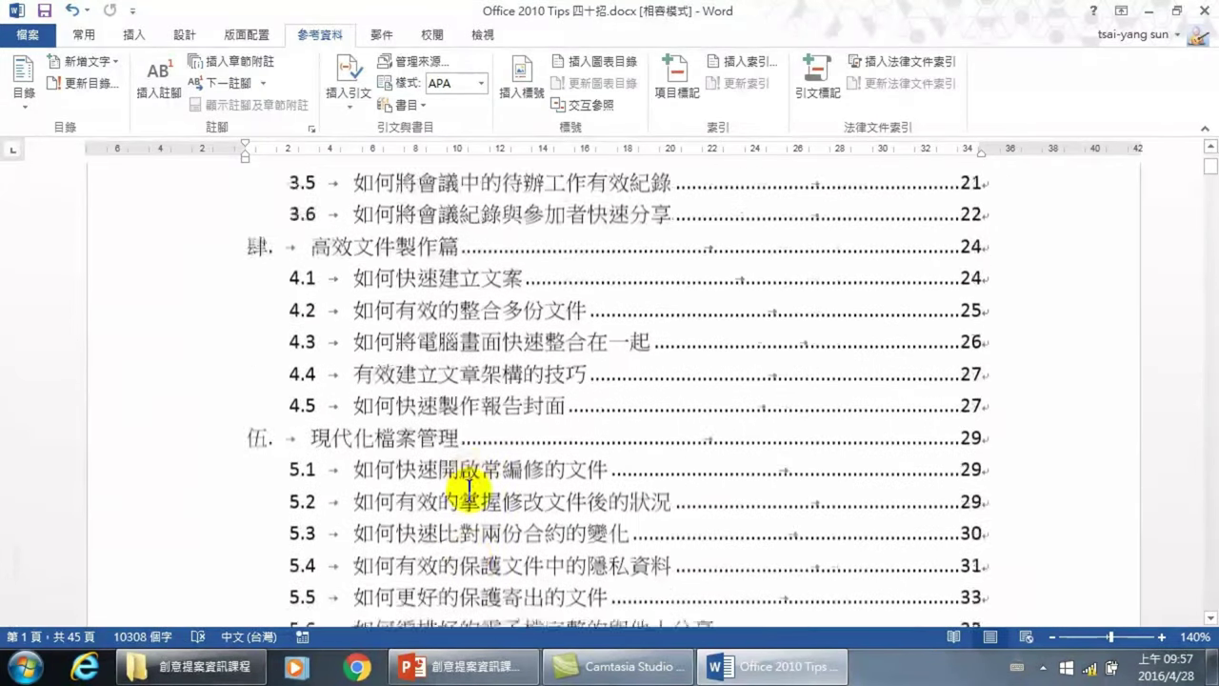
scroll(469, 493, up, 4)
scroll(469, 488, up, 5)
scroll(448, 472, up, 1)
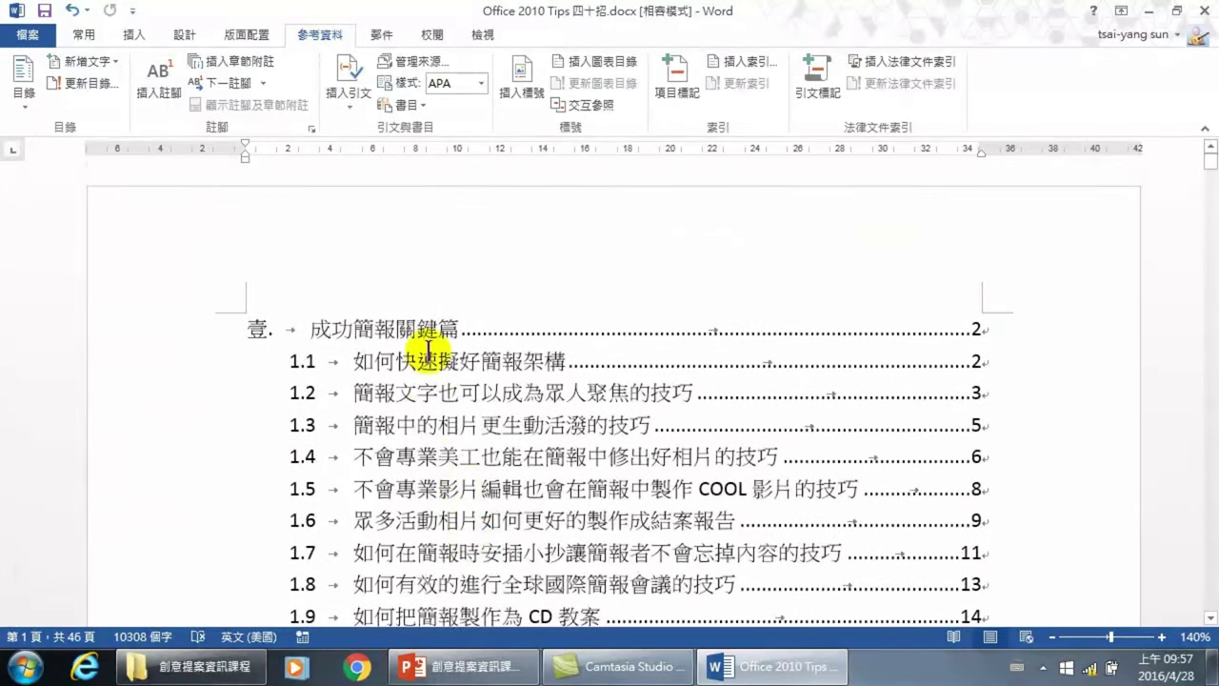
scroll(390, 334, up, 1)
click(353, 329)
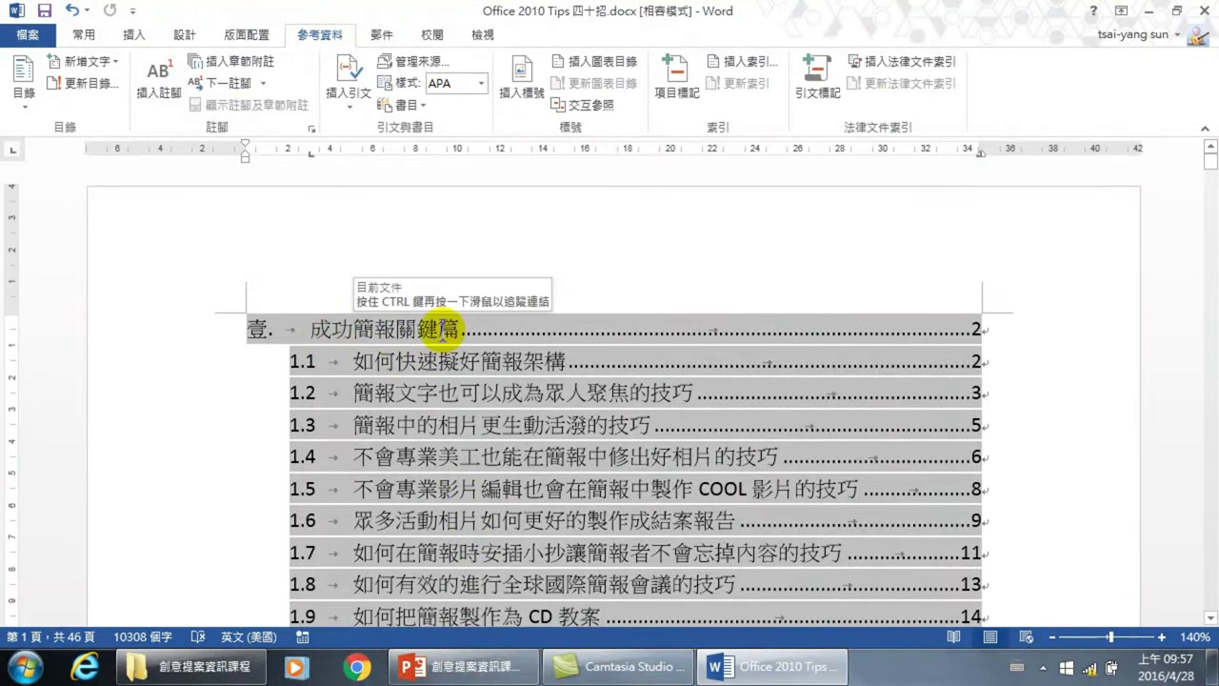
scroll(490, 467, down, 1)
scroll(408, 409, down, 2)
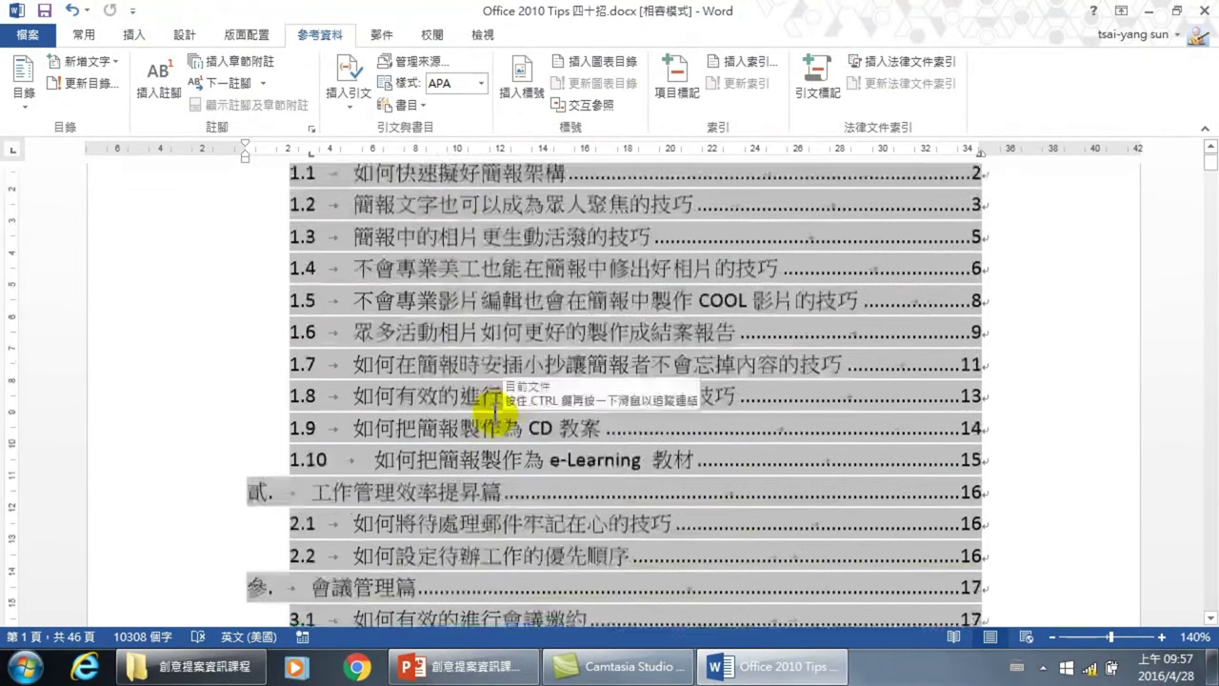
scroll(345, 327, down, 4)
scroll(344, 327, up, 7)
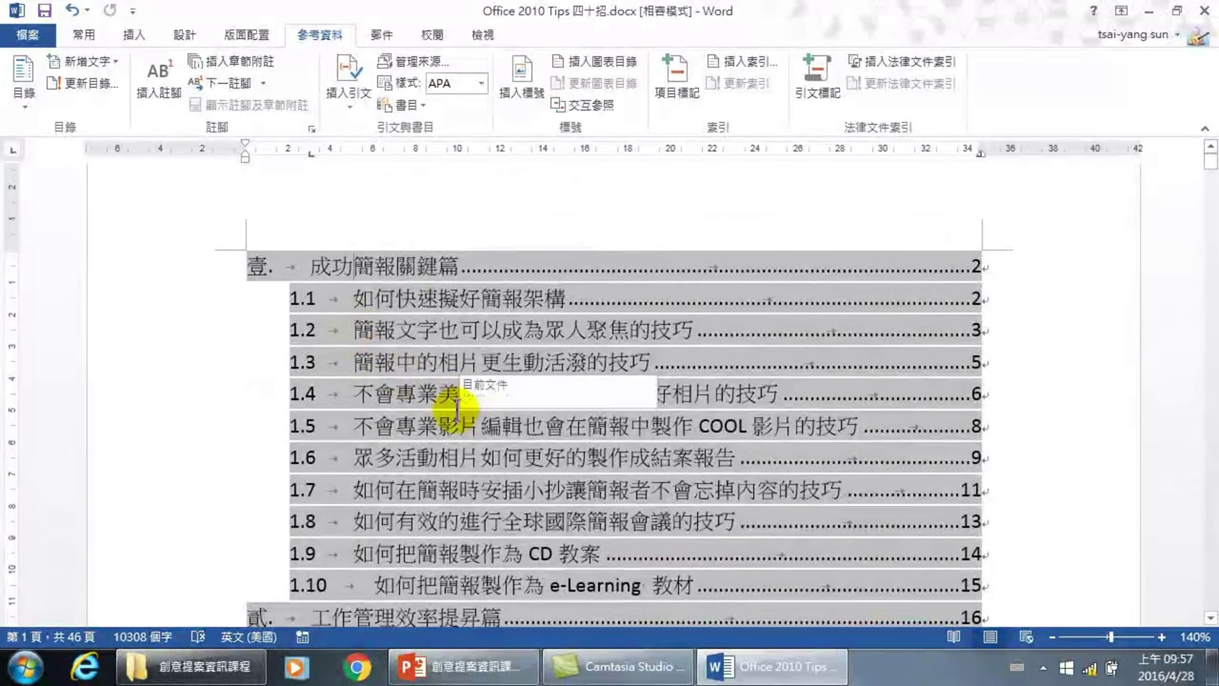
scroll(435, 468, down, 1)
scroll(430, 463, down, 2)
scroll(435, 467, down, 6)
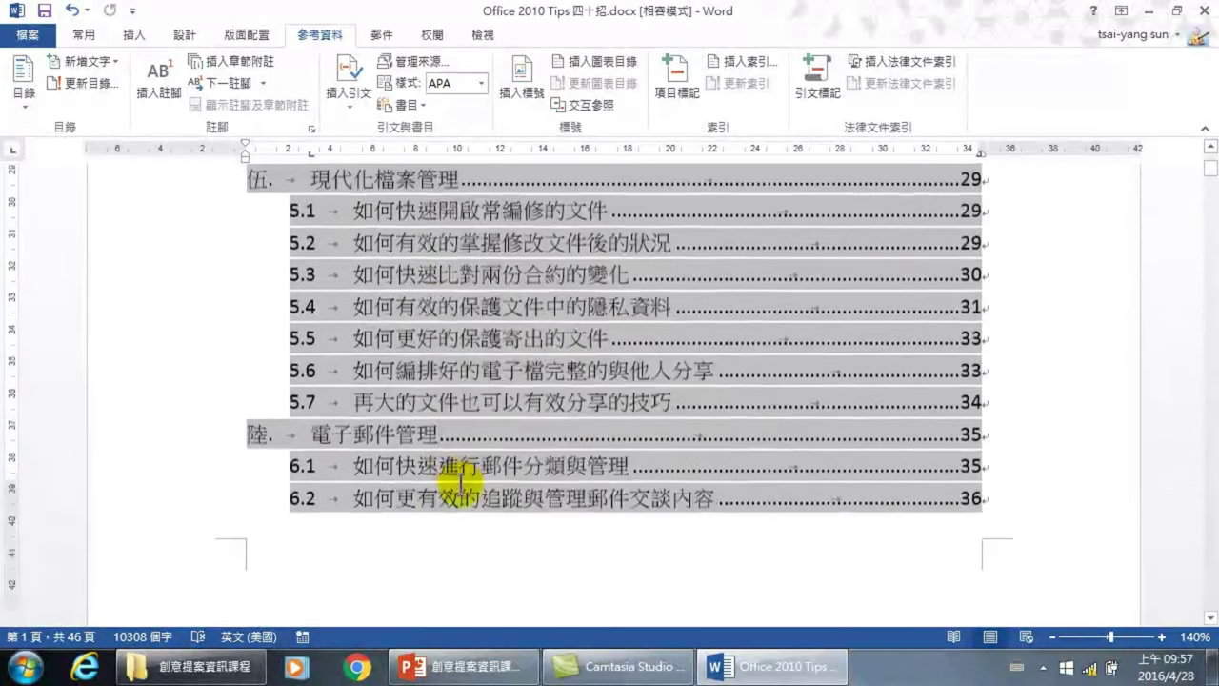
scroll(460, 484, down, 1)
scroll(460, 484, down, 3)
scroll(462, 534, down, 3)
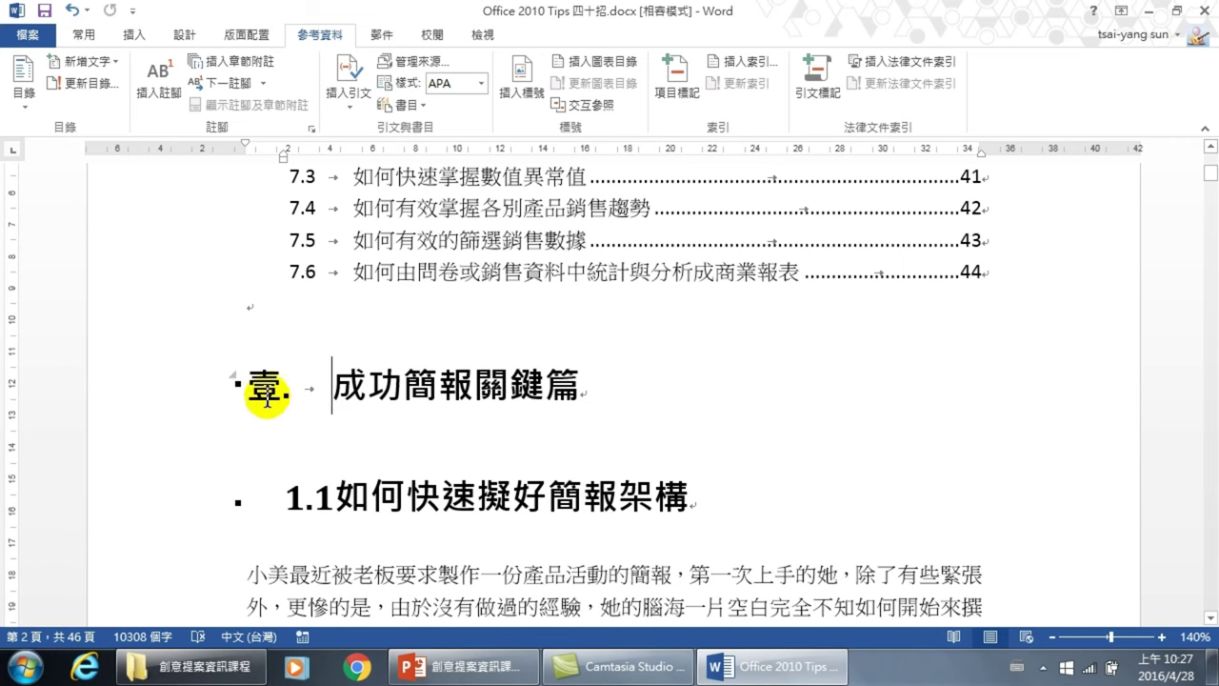
scroll(271, 400, up, 1)
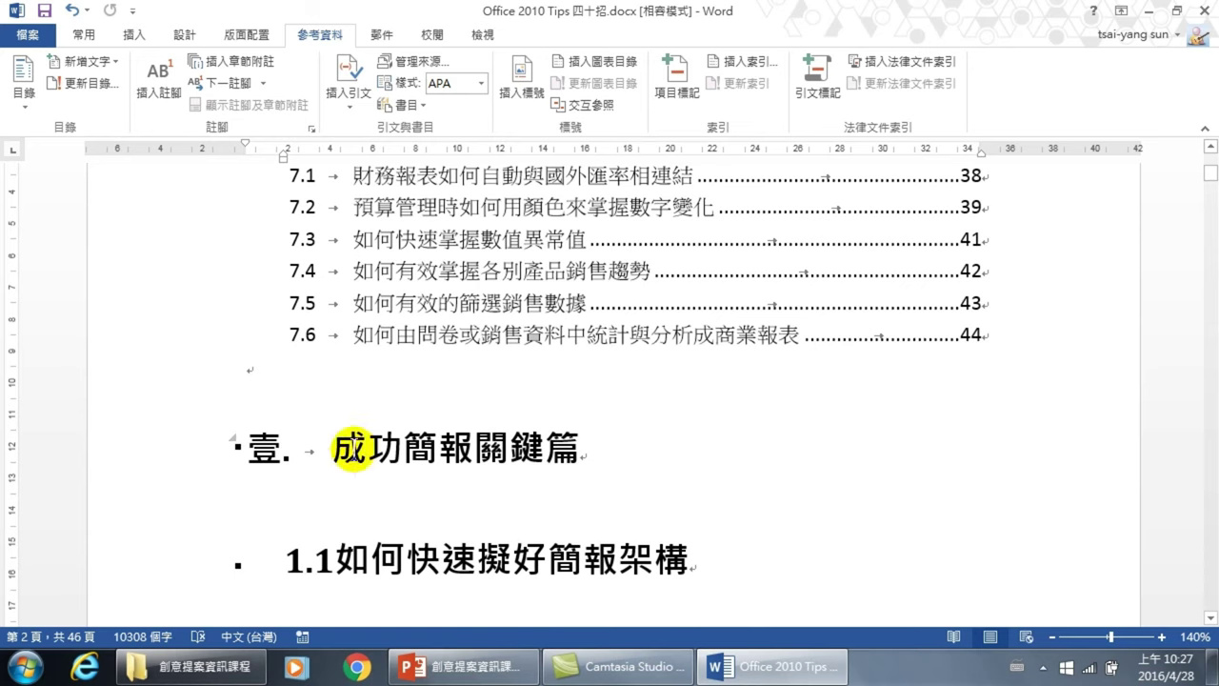
click(332, 450)
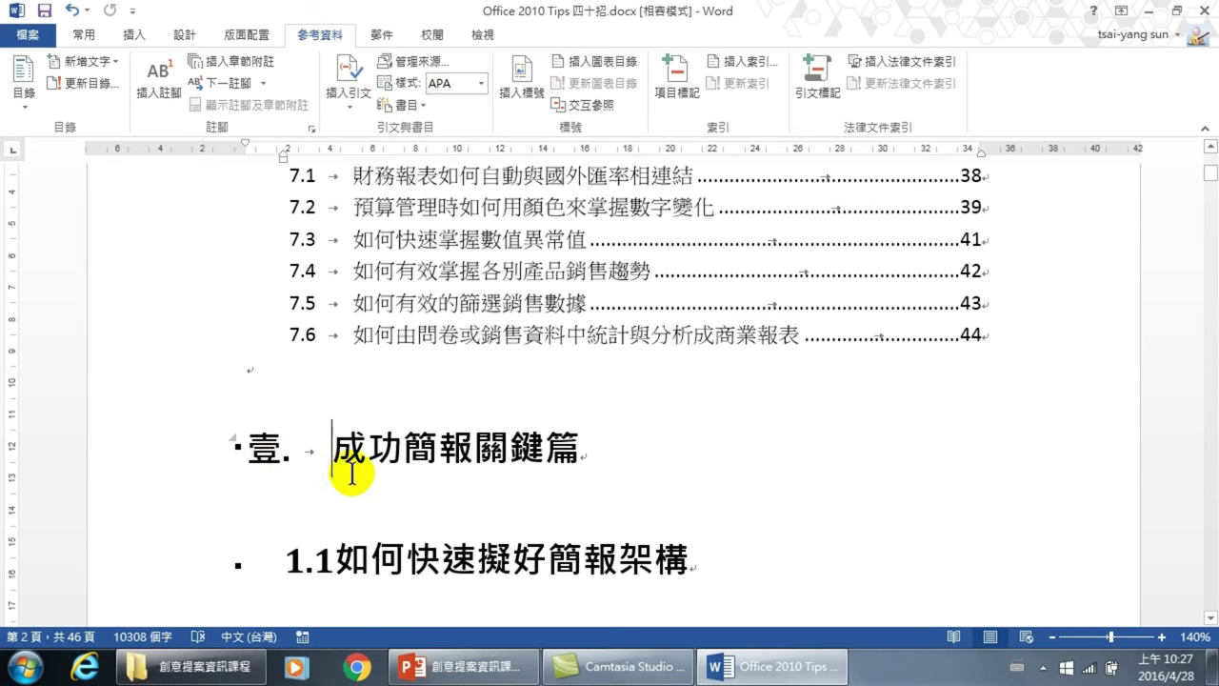
Modify the 標題 1 style to start each heading on a new page, then check the result
click(84, 34)
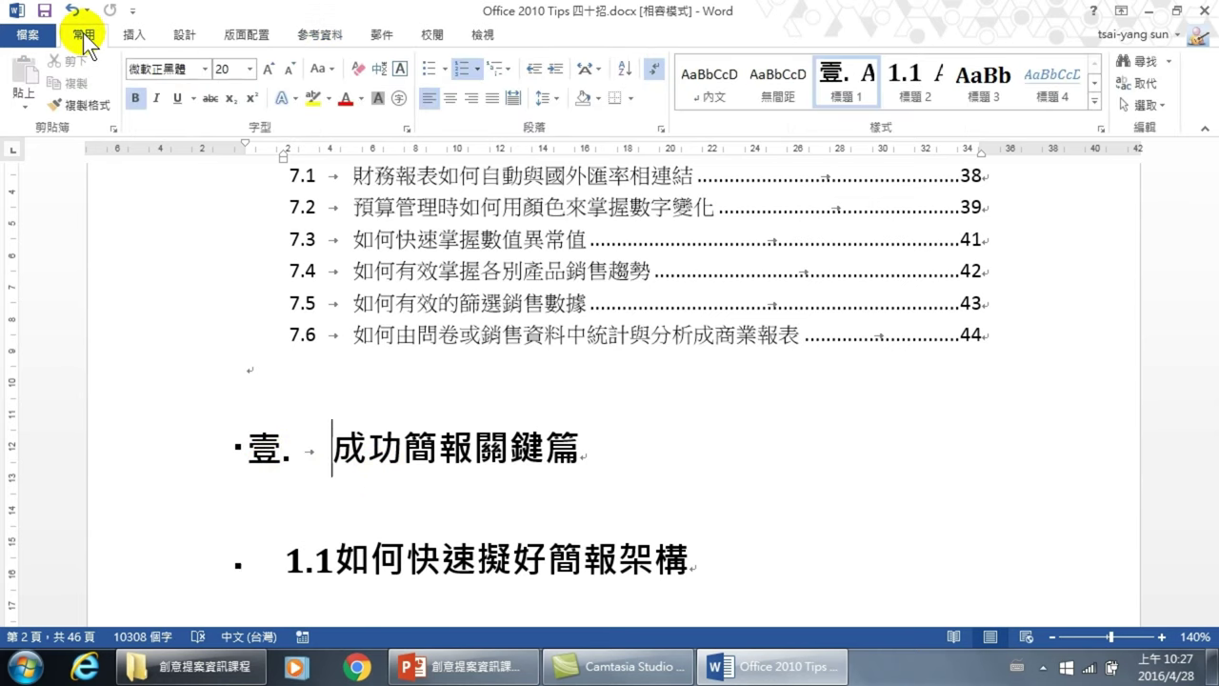
right_click(847, 80)
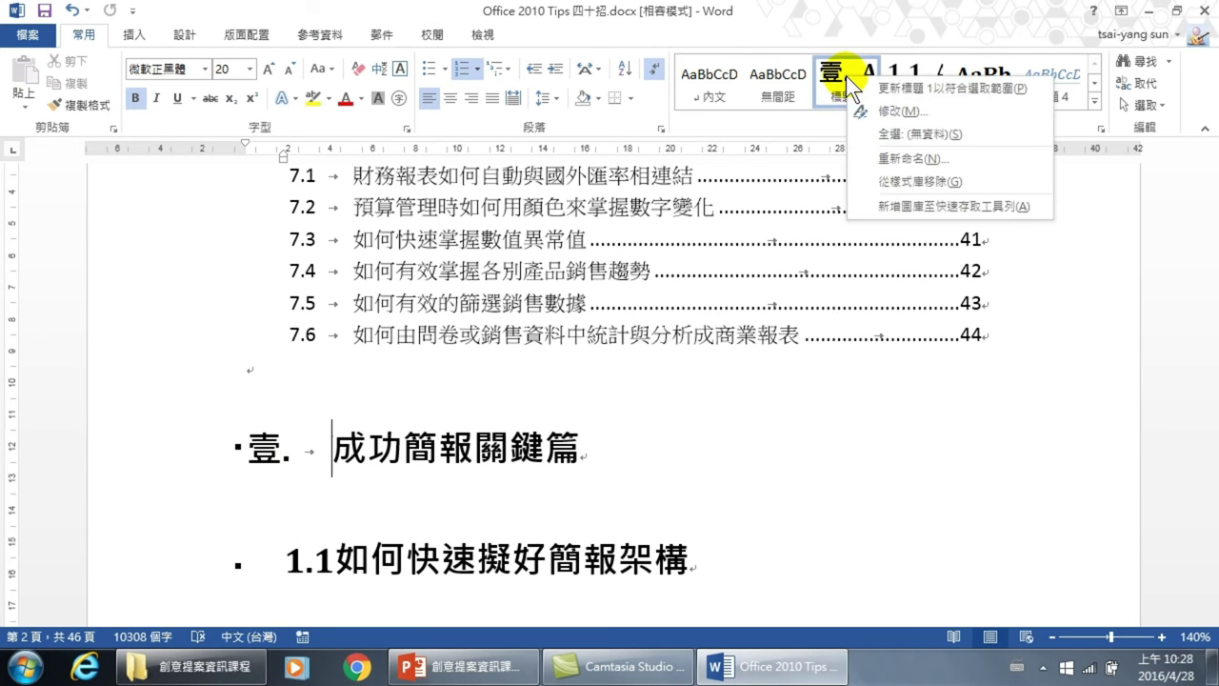
click(899, 113)
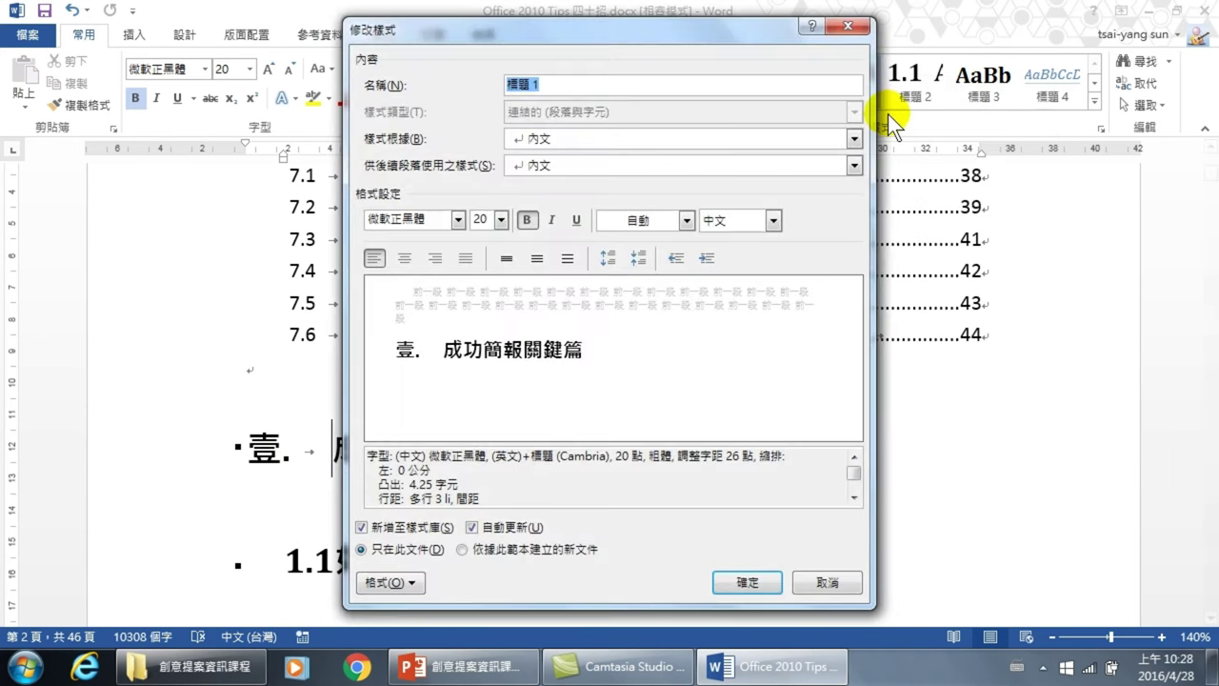
click(393, 582)
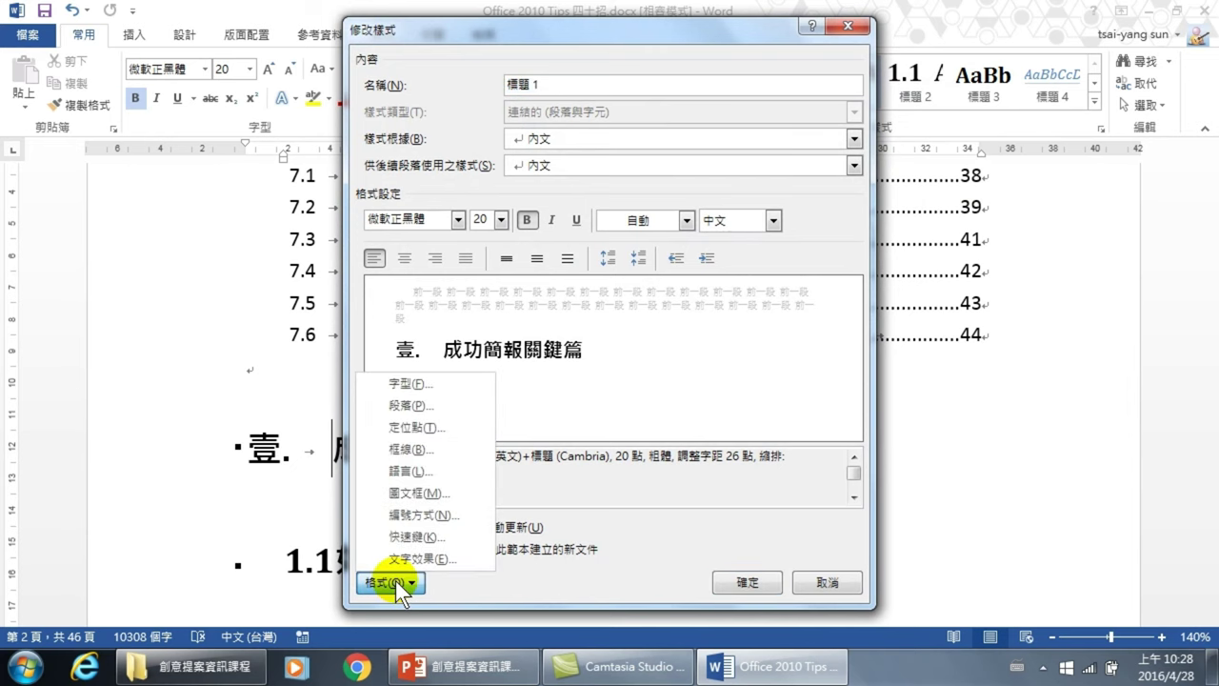
click(419, 404)
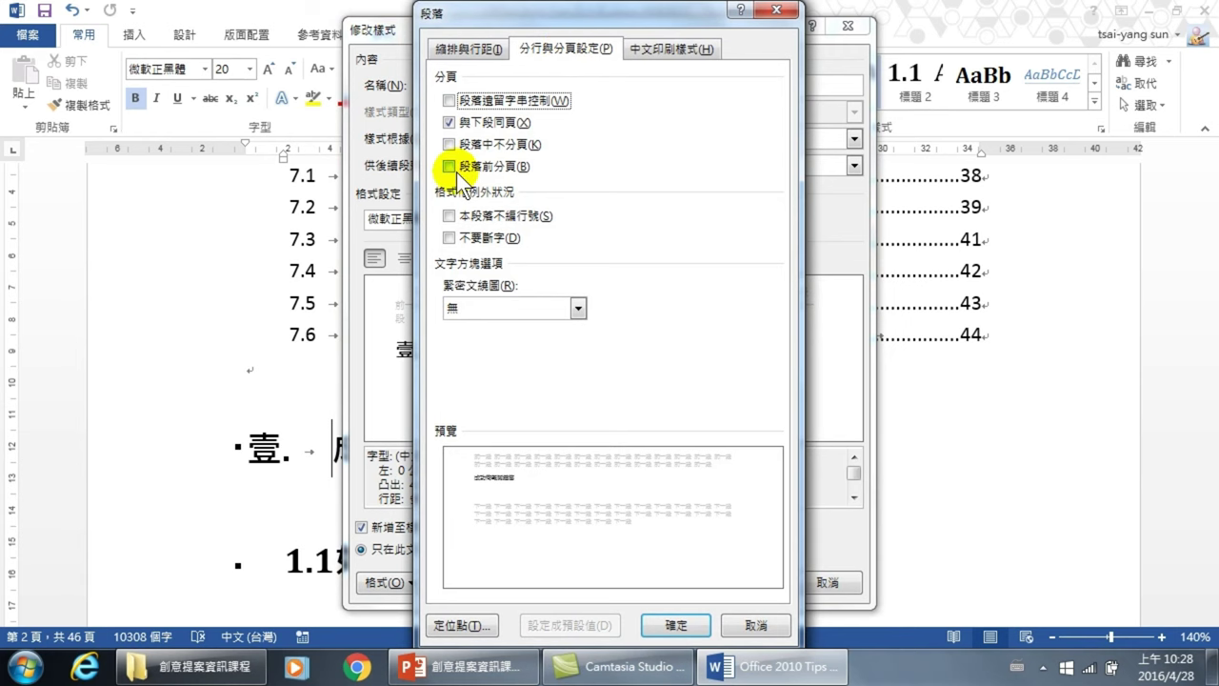
click(453, 166)
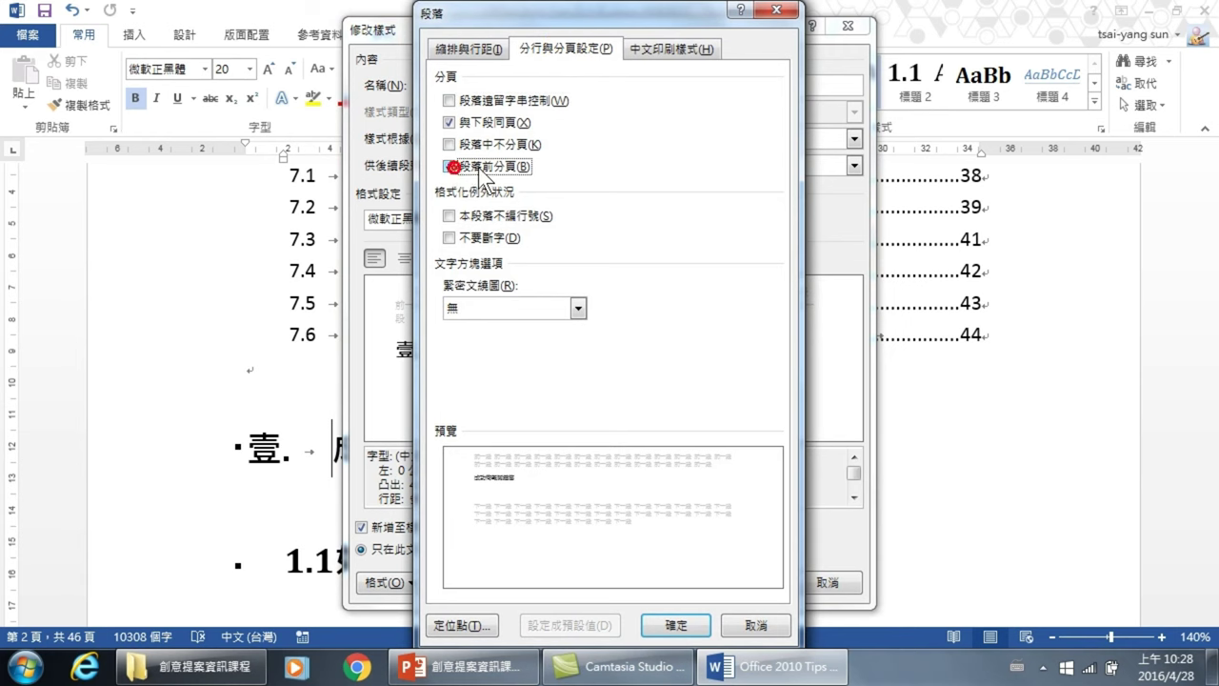
click(675, 625)
click(749, 579)
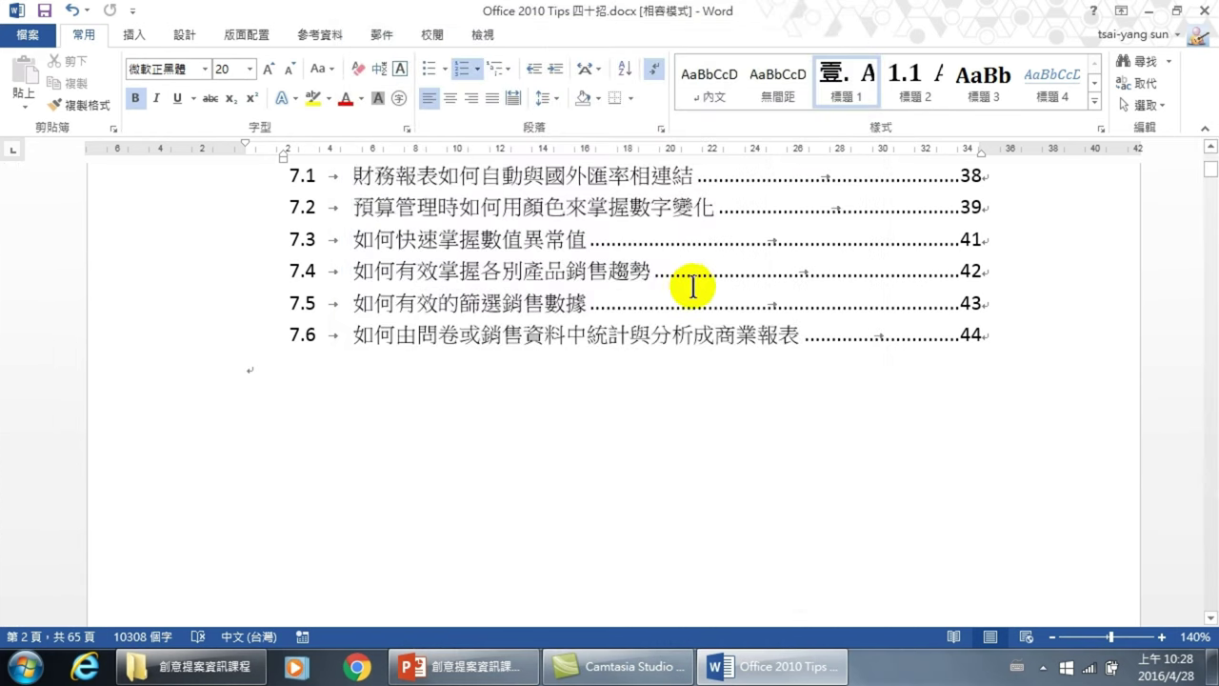
scroll(517, 402, down, 3)
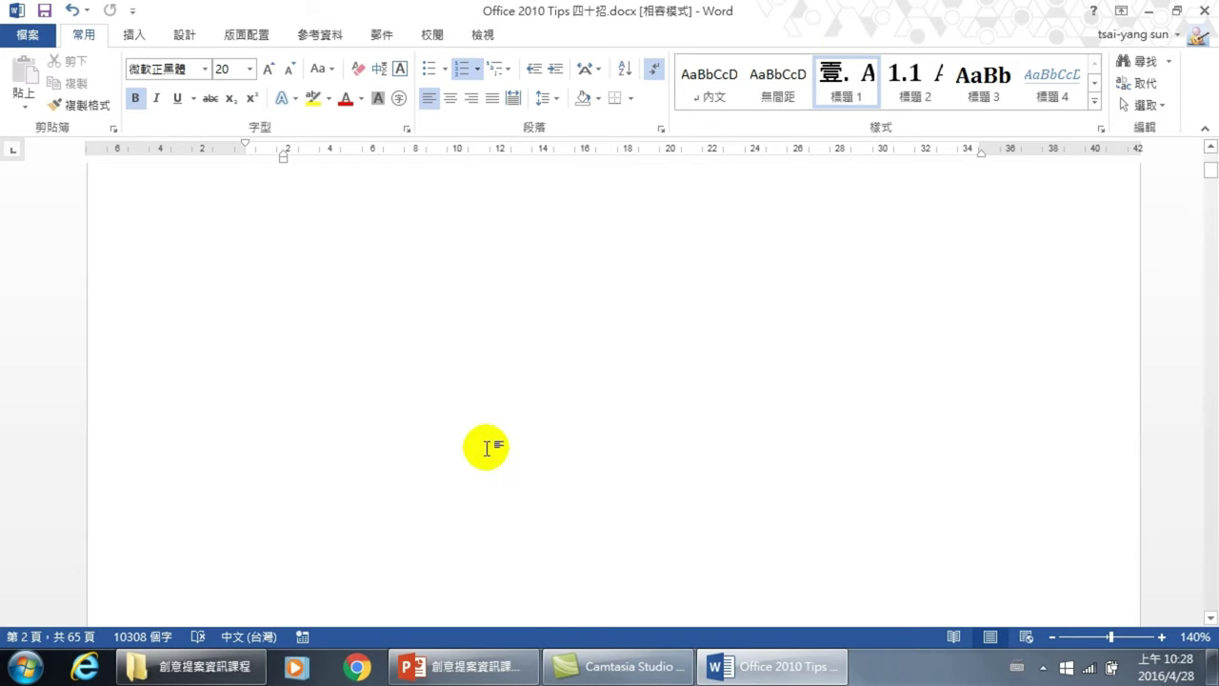
scroll(484, 444, down, 3)
scroll(430, 467, down, 2)
scroll(361, 429, down, 3)
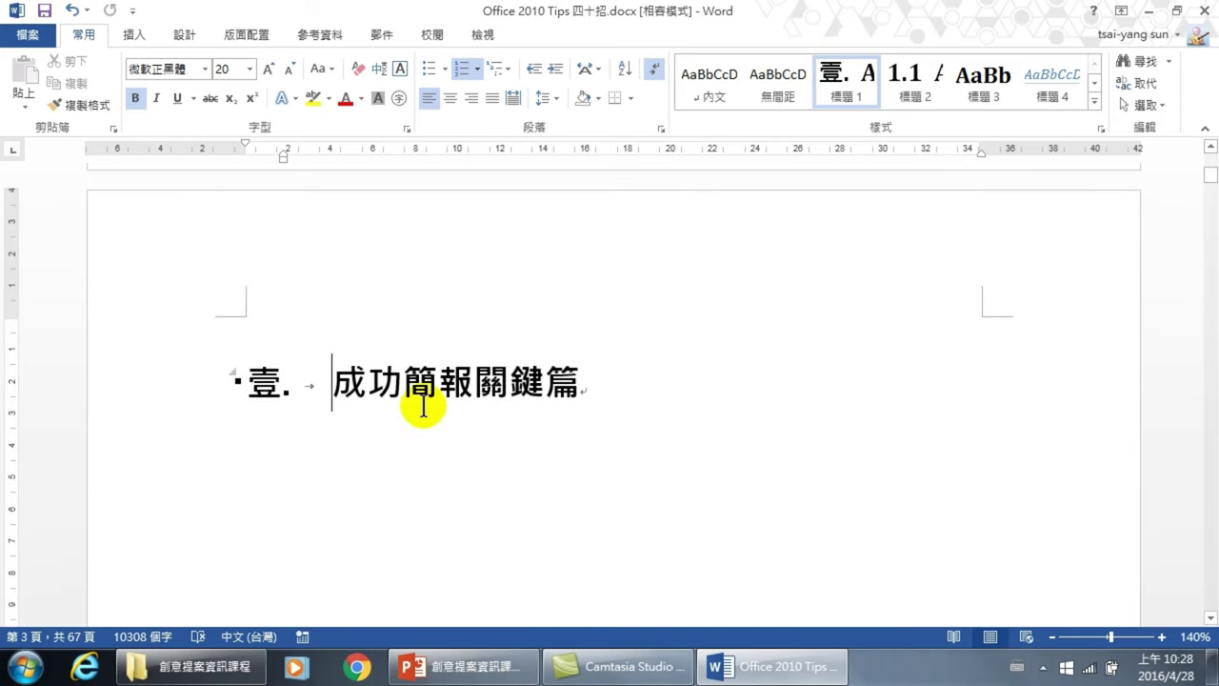
scroll(410, 429, down, 3)
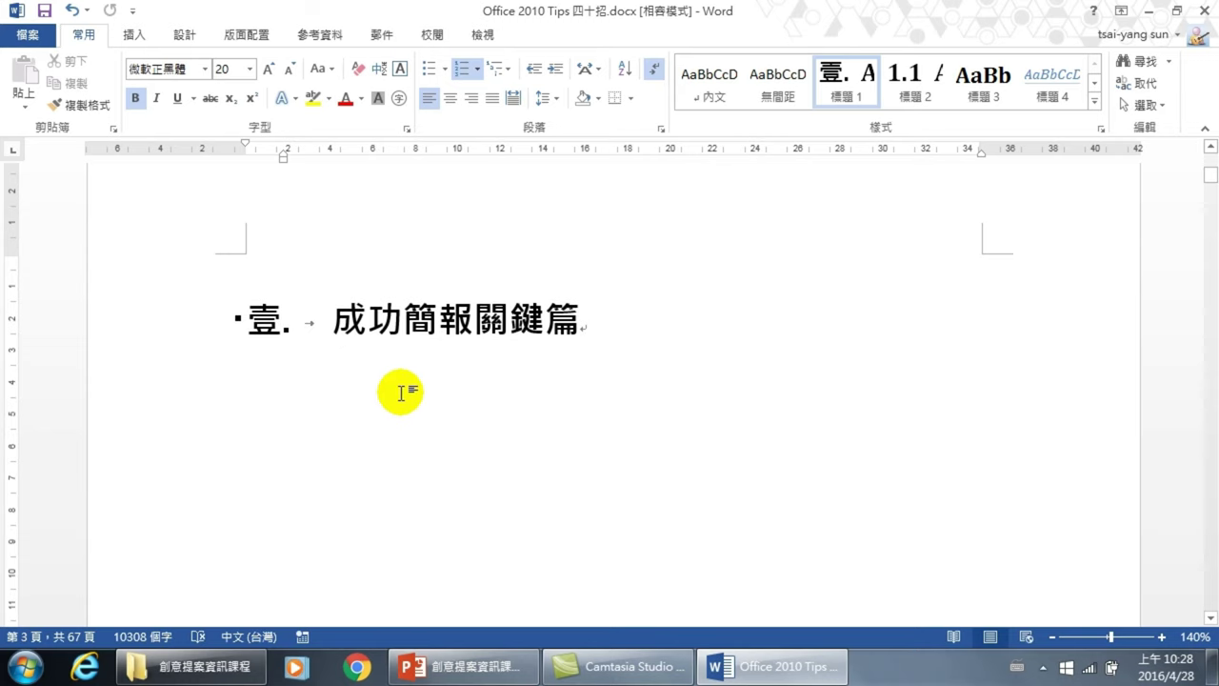
Set 標題 2 to update automatically and clear its 段落前分頁 page-break option
right_click(913, 70)
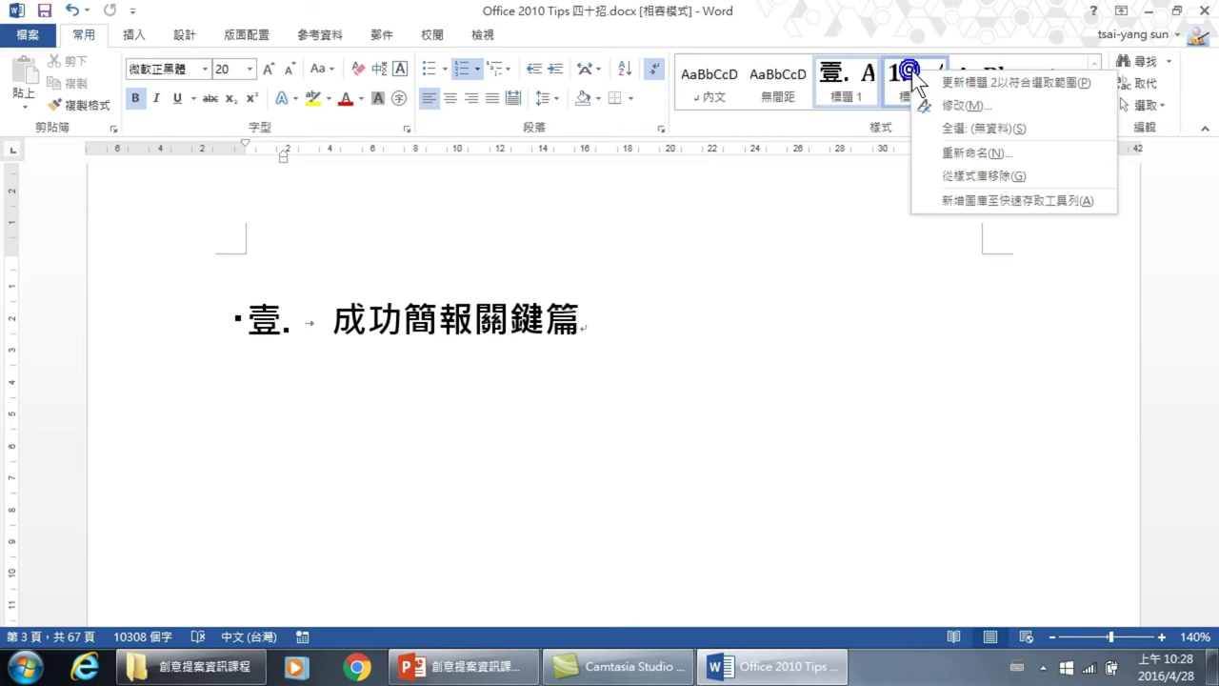
click(955, 106)
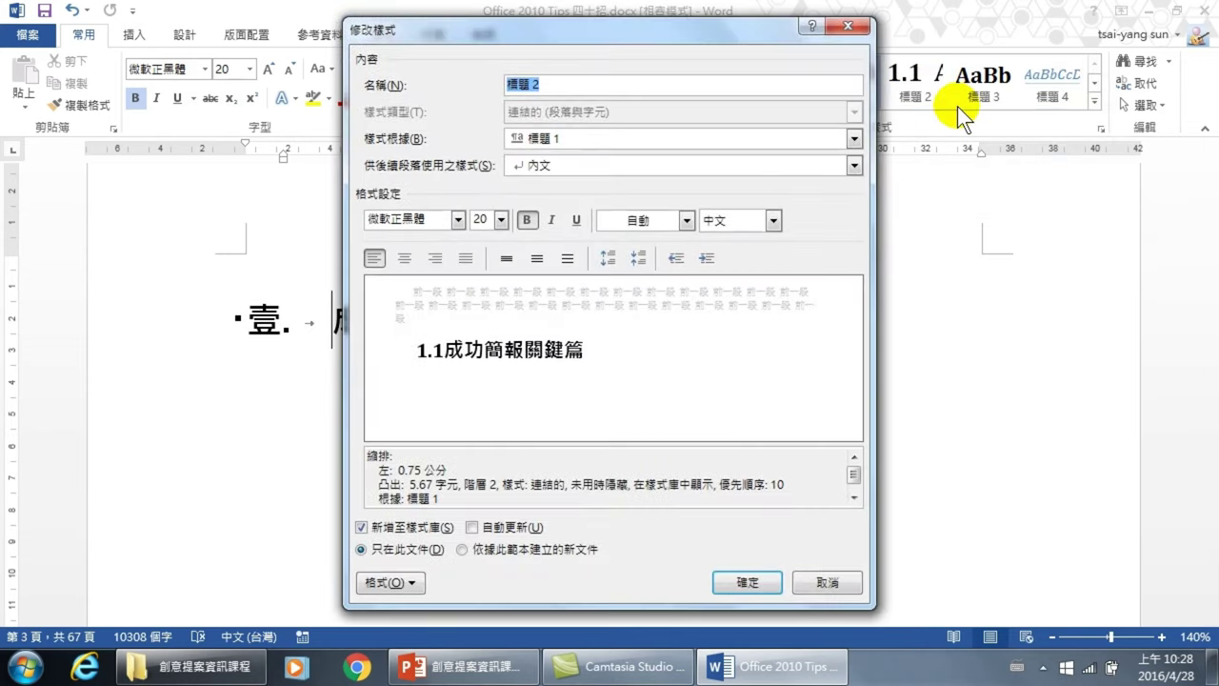
click(484, 529)
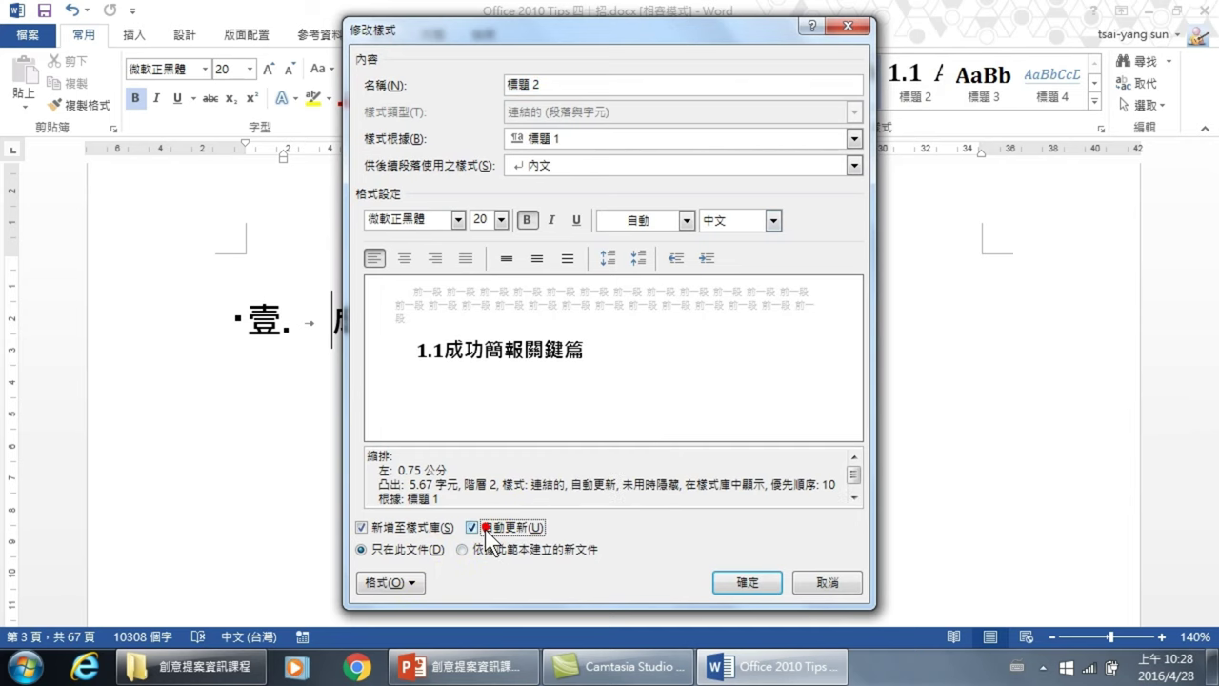
click(394, 582)
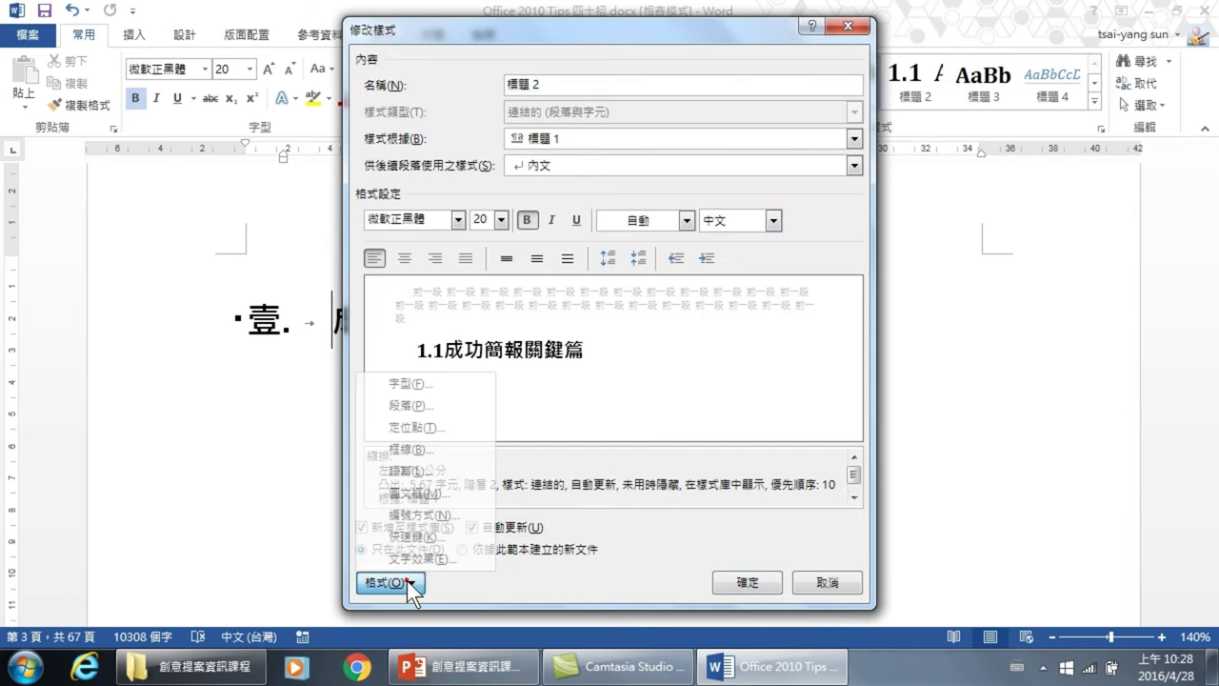
click(436, 408)
click(491, 162)
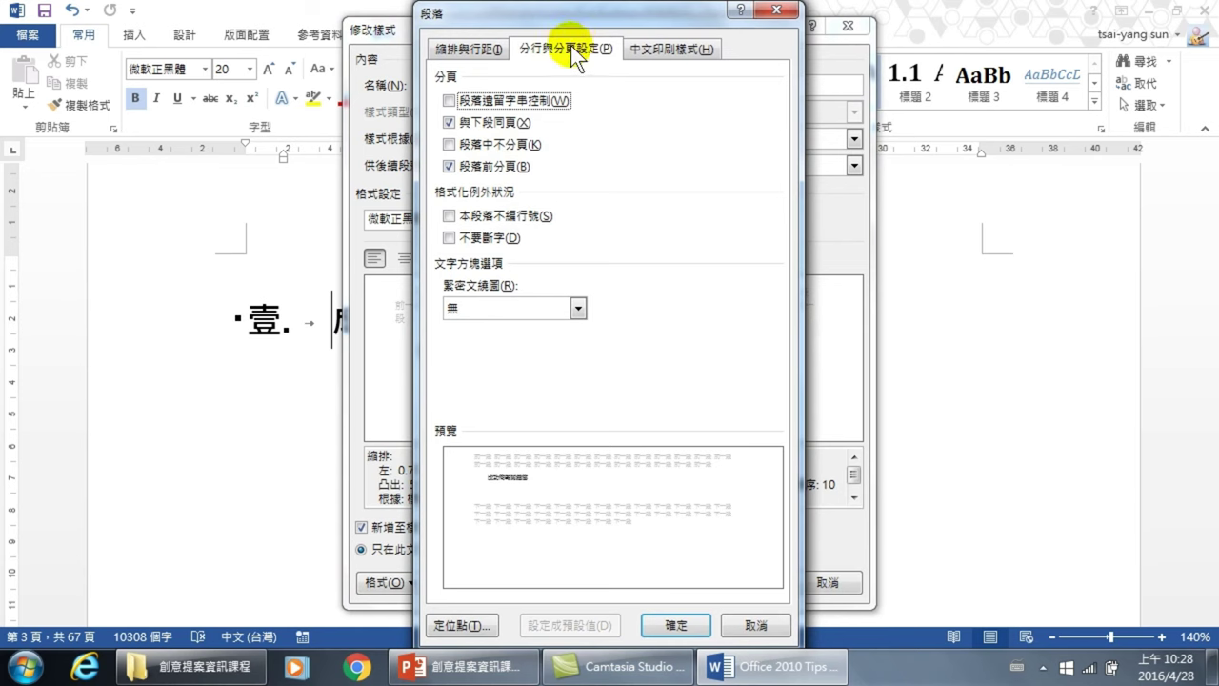
click(485, 167)
click(677, 627)
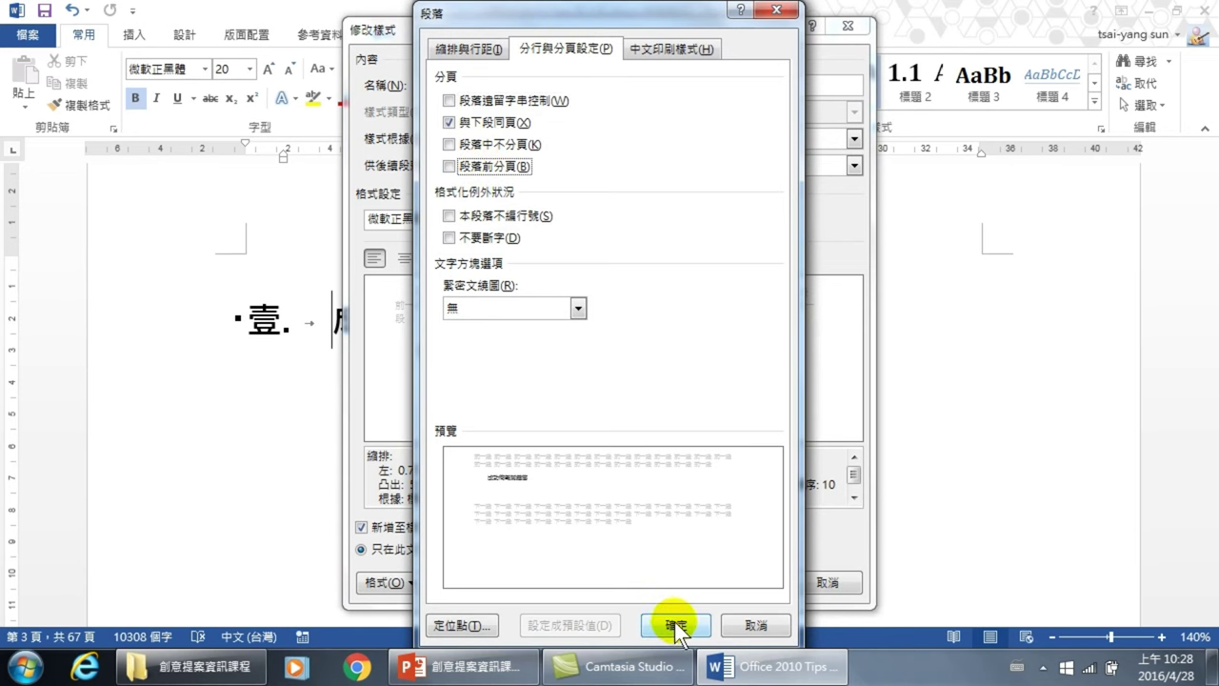
click(746, 582)
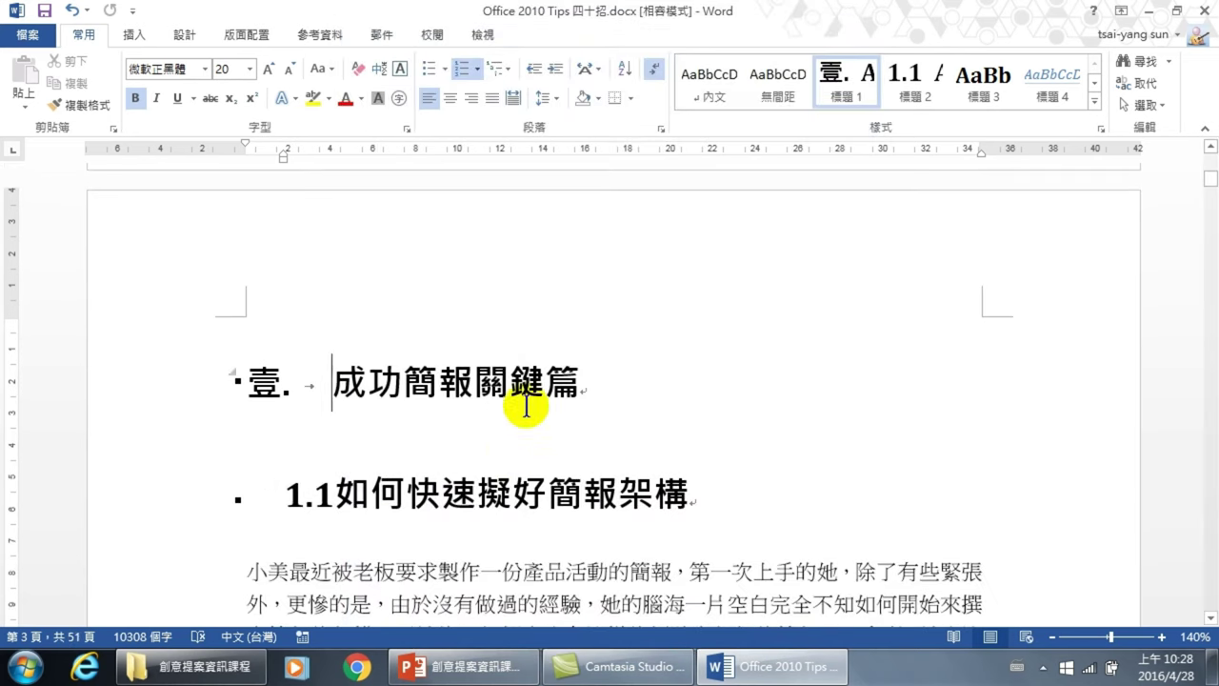
Show the 功能窗格 navigation pane and zoom the page to 120%
key(alt+w)
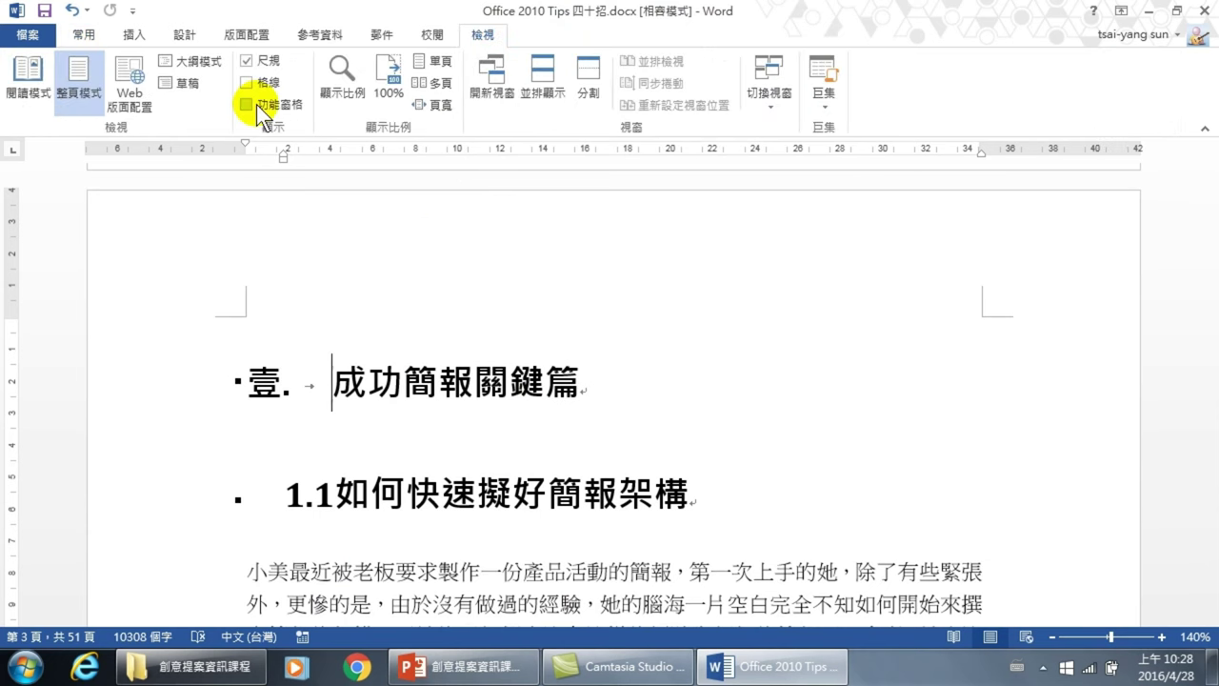
click(249, 104)
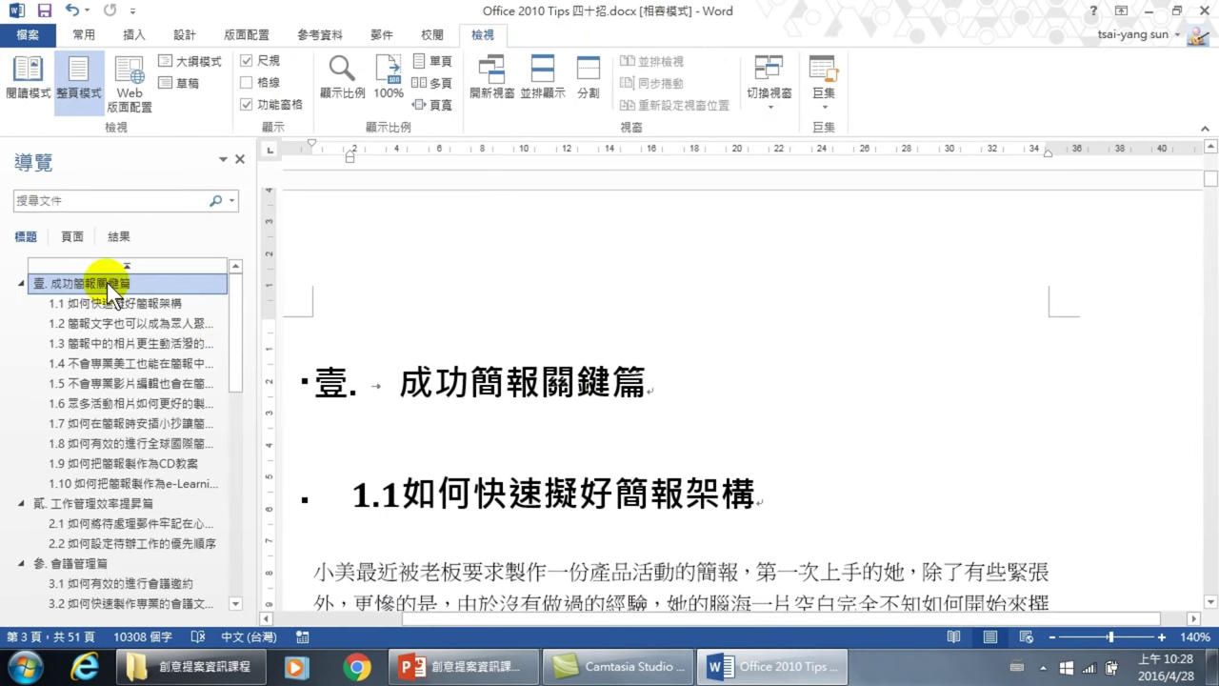
click(1050, 636)
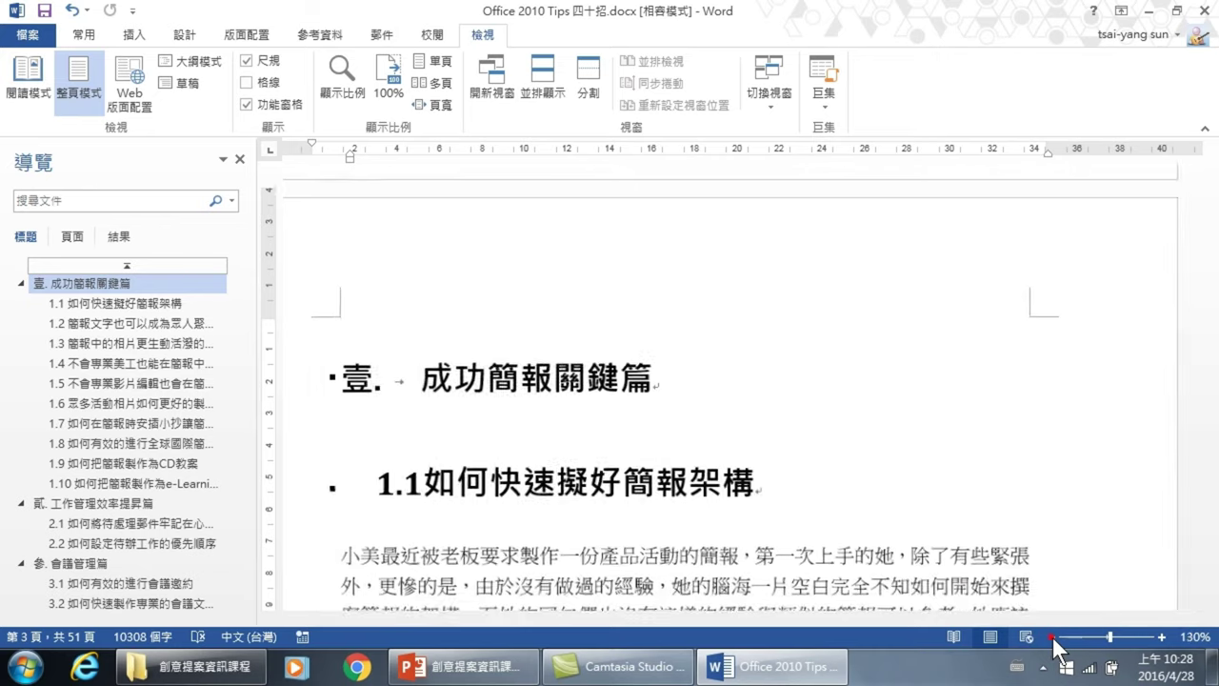
click(1052, 637)
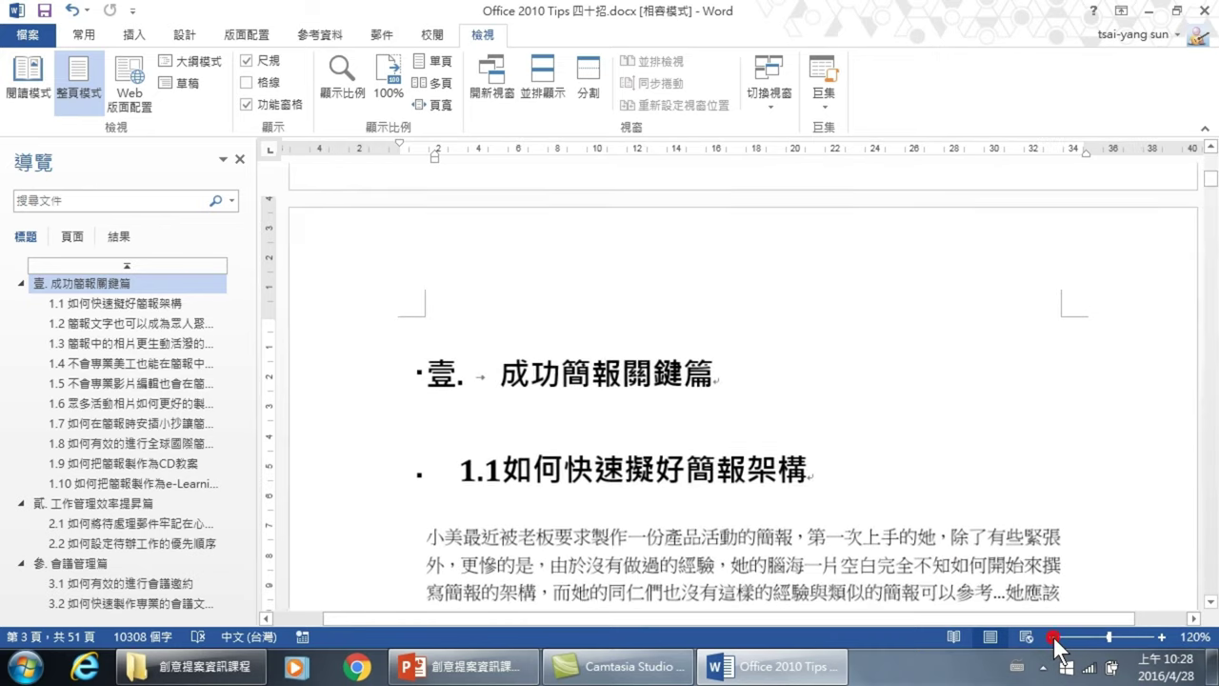
Jump through chapters 貳 and 柒 via the navigation pane, then back to 壹. 成功簡報關鍵篇
click(59, 503)
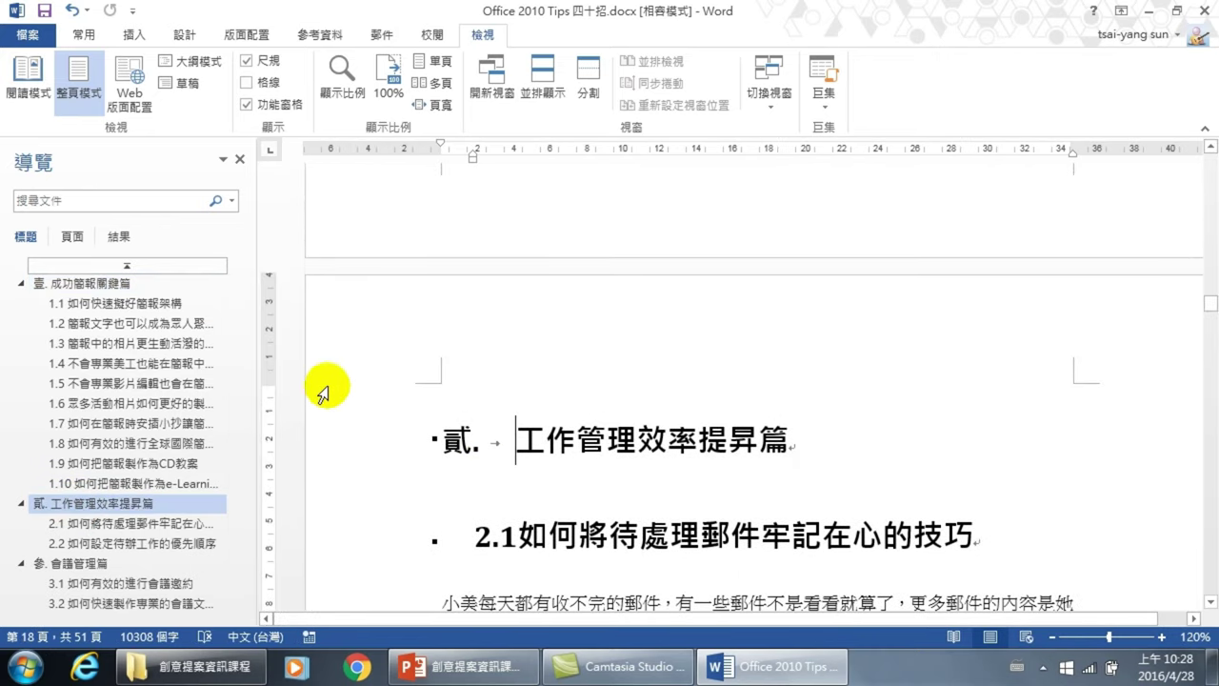
scroll(130, 512, down, 6)
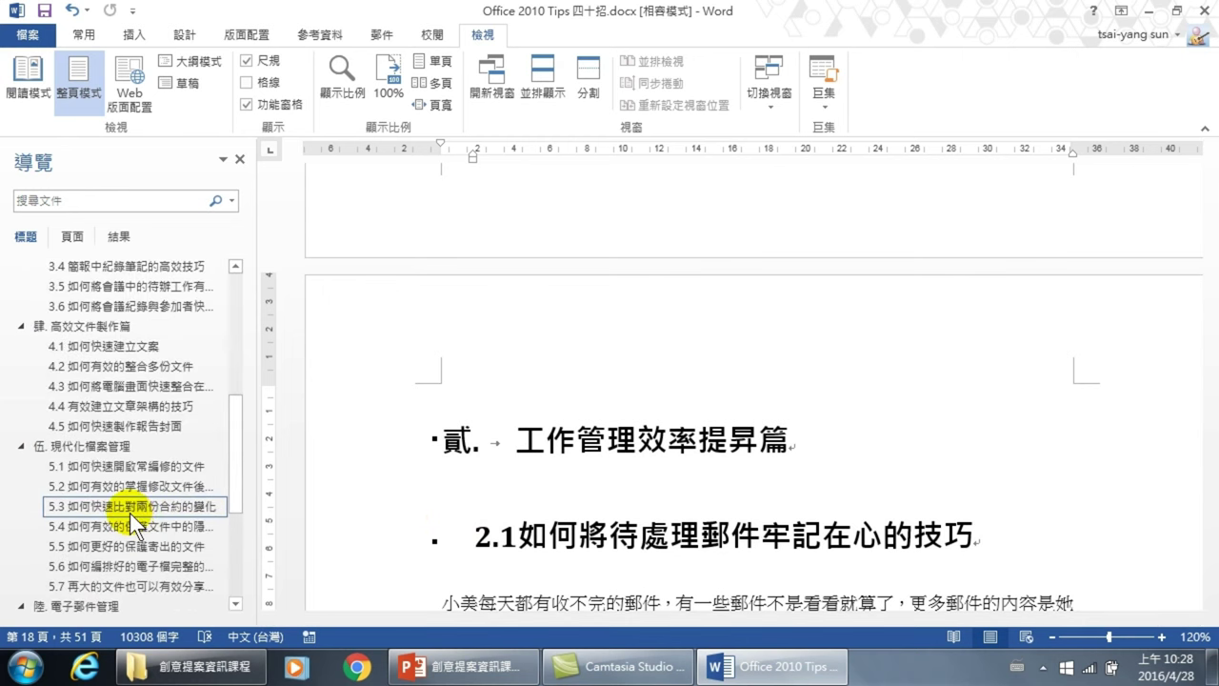
scroll(129, 513, down, 3)
click(79, 482)
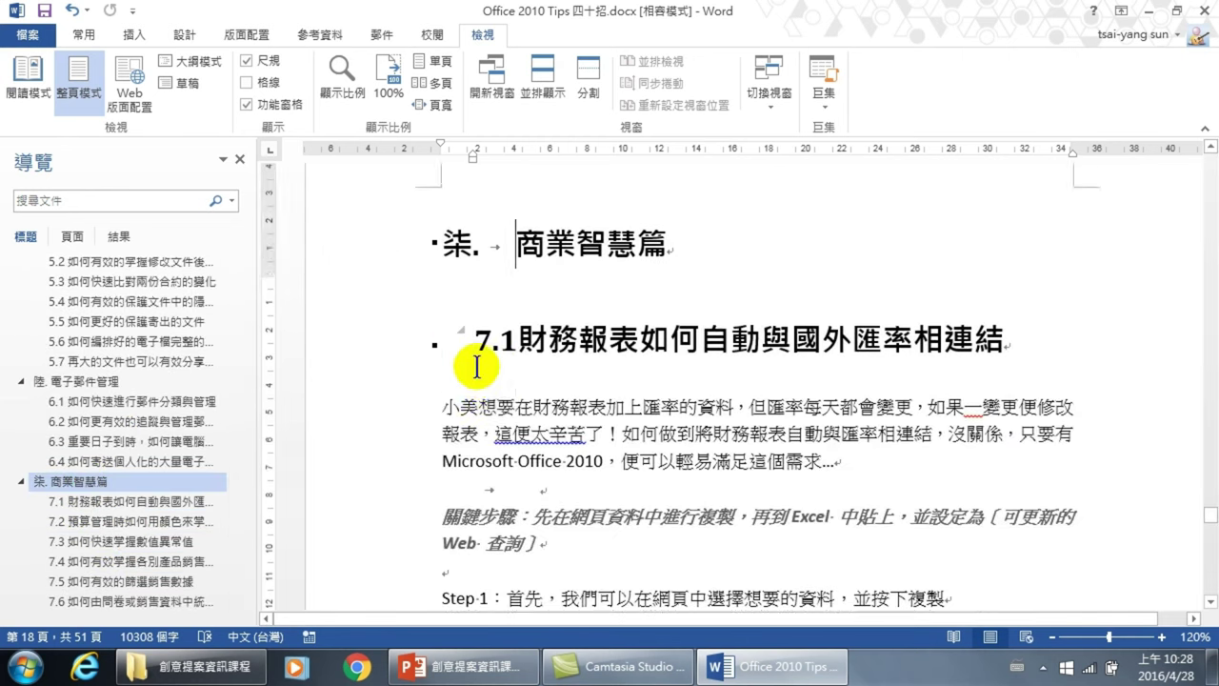
scroll(476, 367, up, 3)
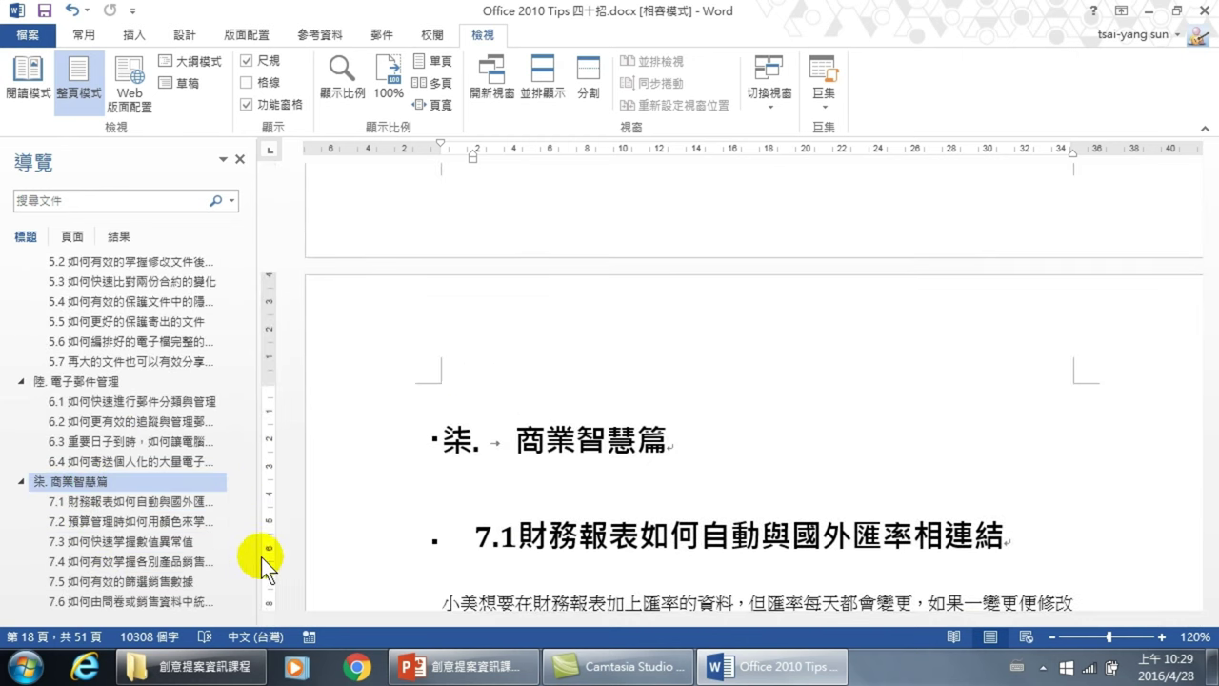
scroll(181, 390, up, 10)
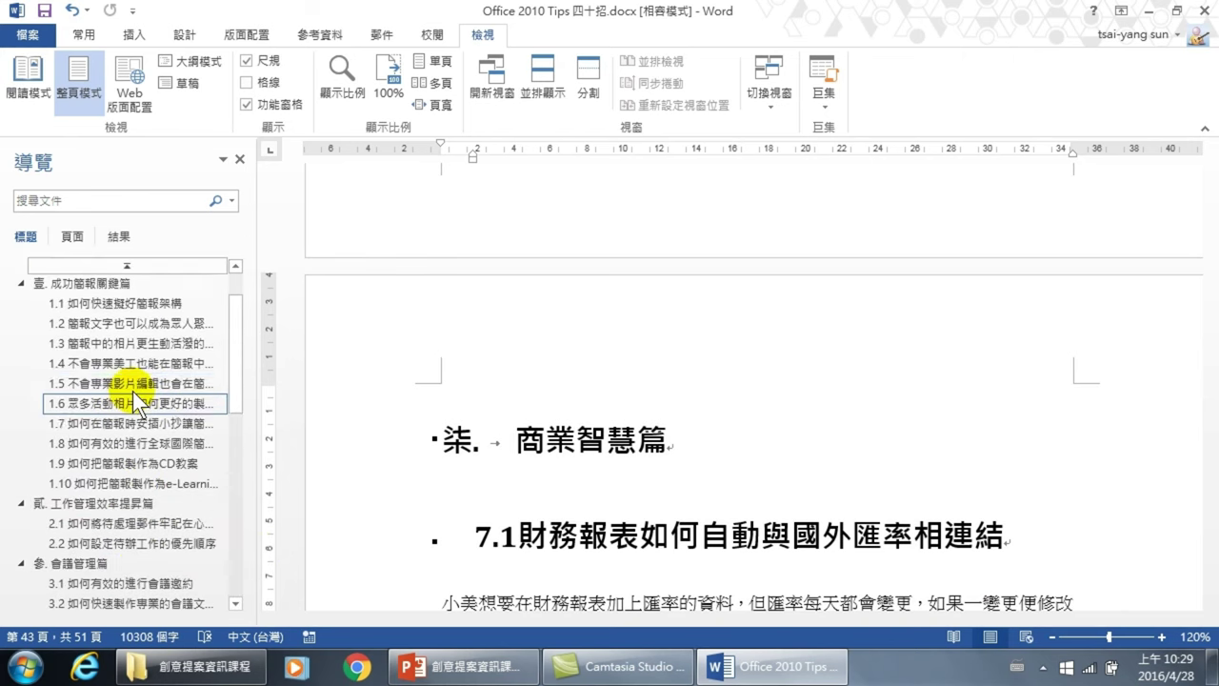
click(80, 283)
scroll(444, 403, up, 3)
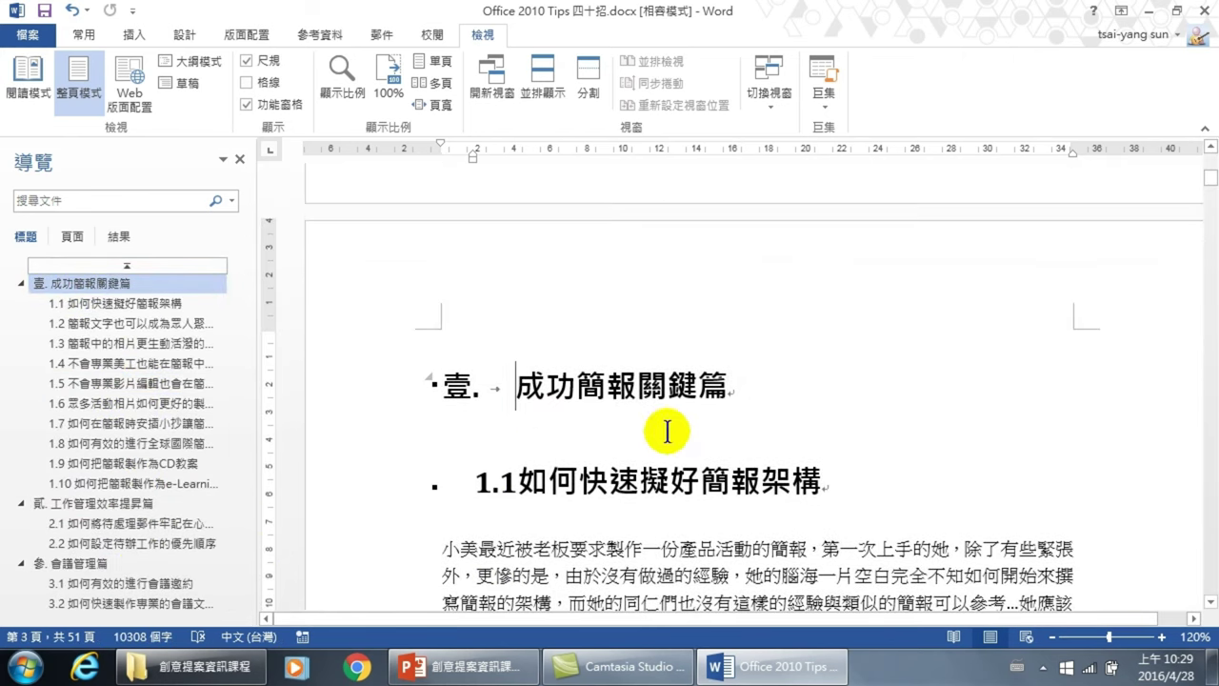
Zoom out to 10% to survey the pages, then back in to 70%
click(1053, 636)
click(1053, 637)
click(1053, 636)
click(1053, 636)
click(1052, 636)
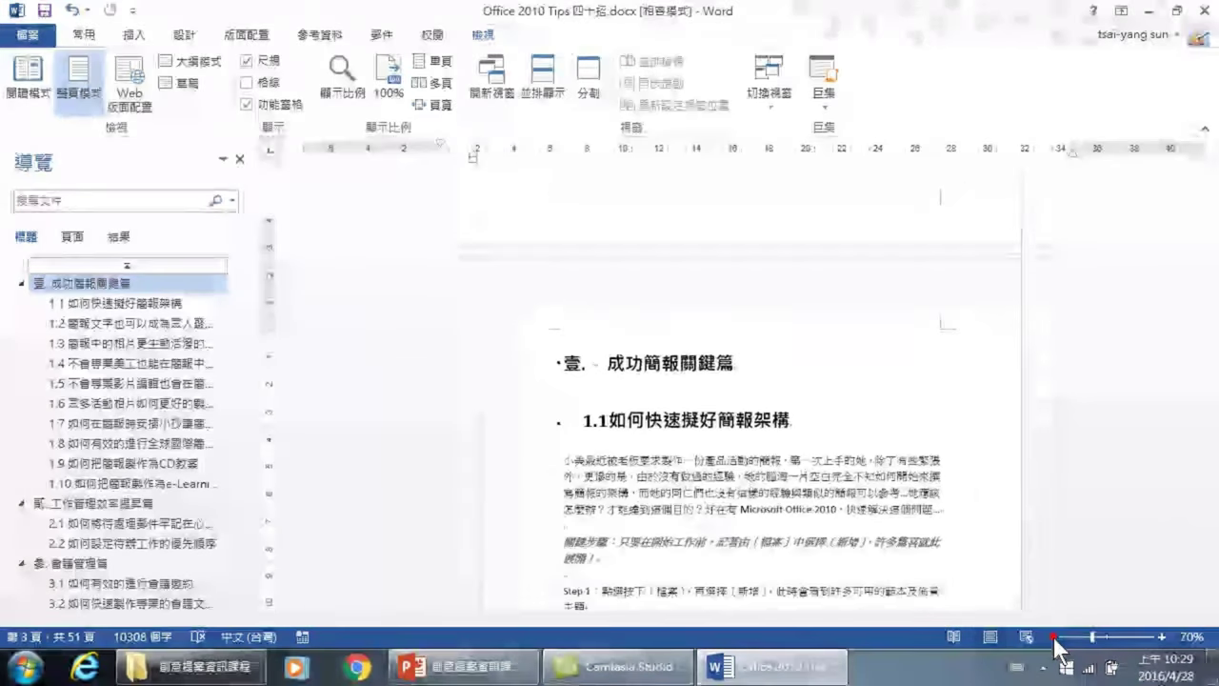
click(1053, 637)
click(1053, 636)
click(1053, 636)
click(1053, 636)
click(1052, 636)
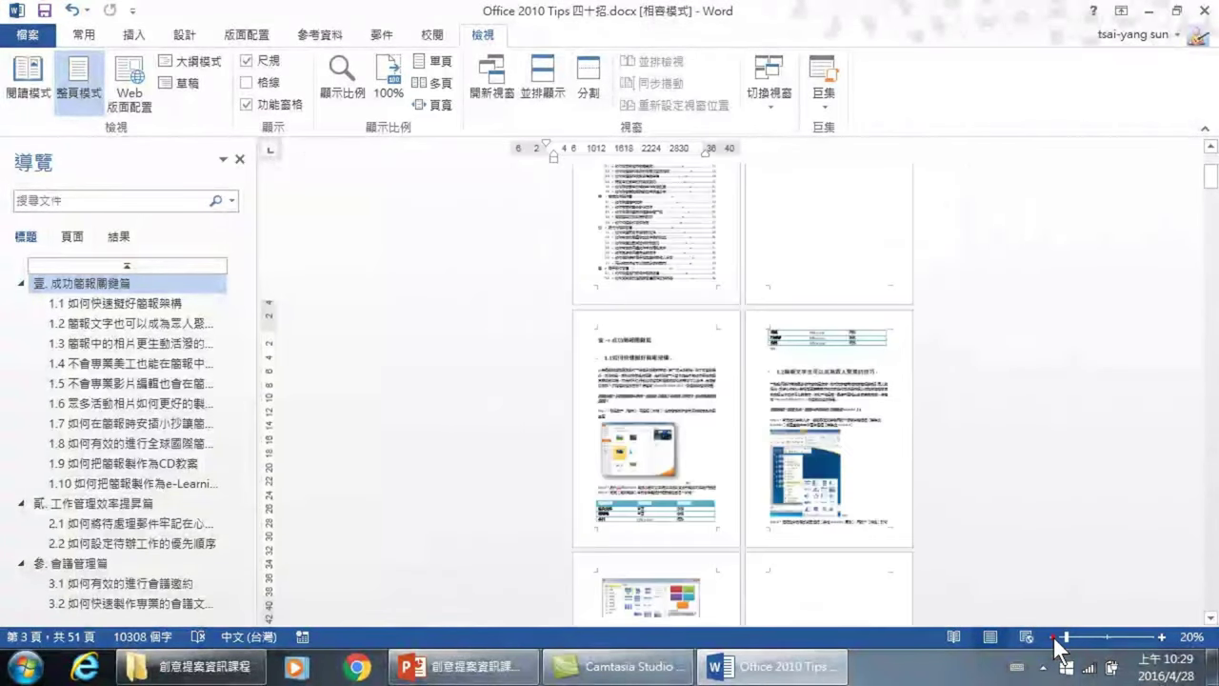
click(1052, 636)
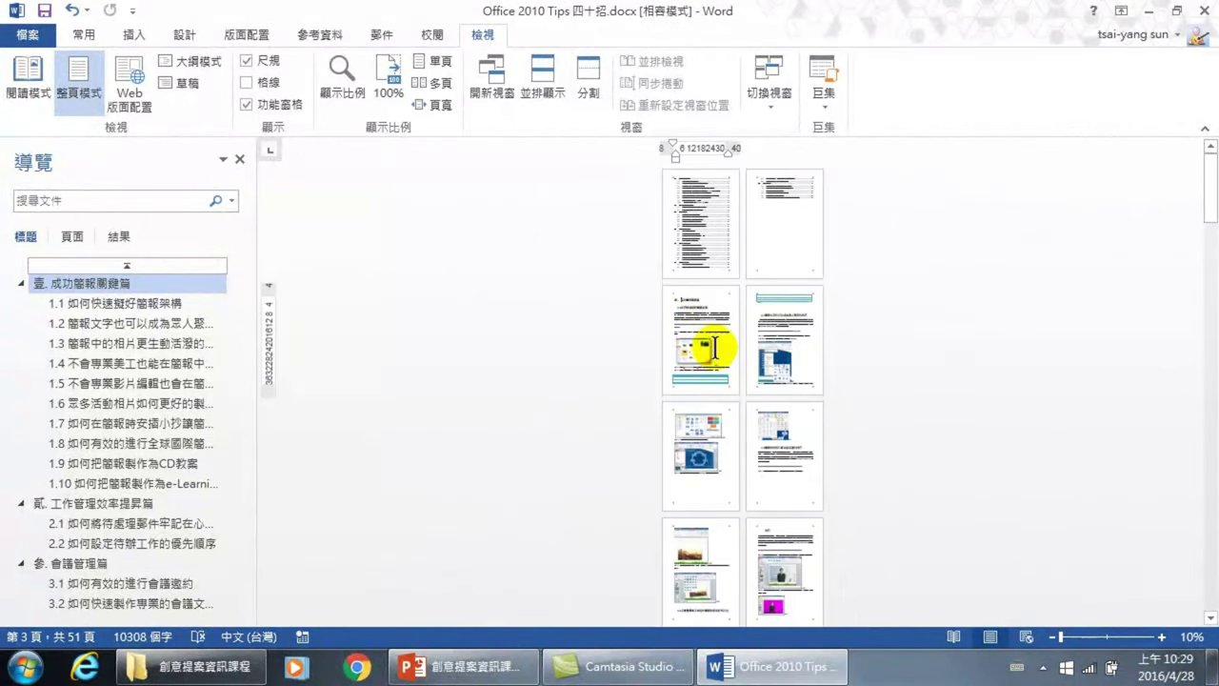
click(1162, 637)
click(1162, 636)
click(1162, 636)
click(1162, 636)
click(1162, 636)
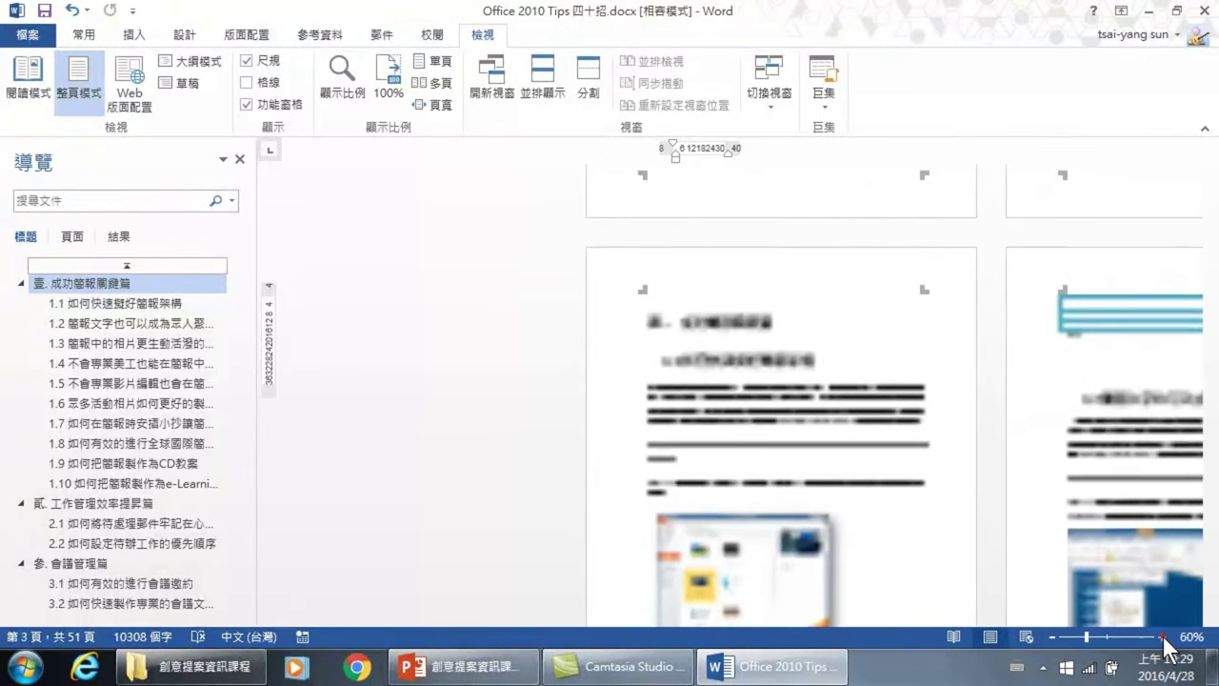
click(1162, 637)
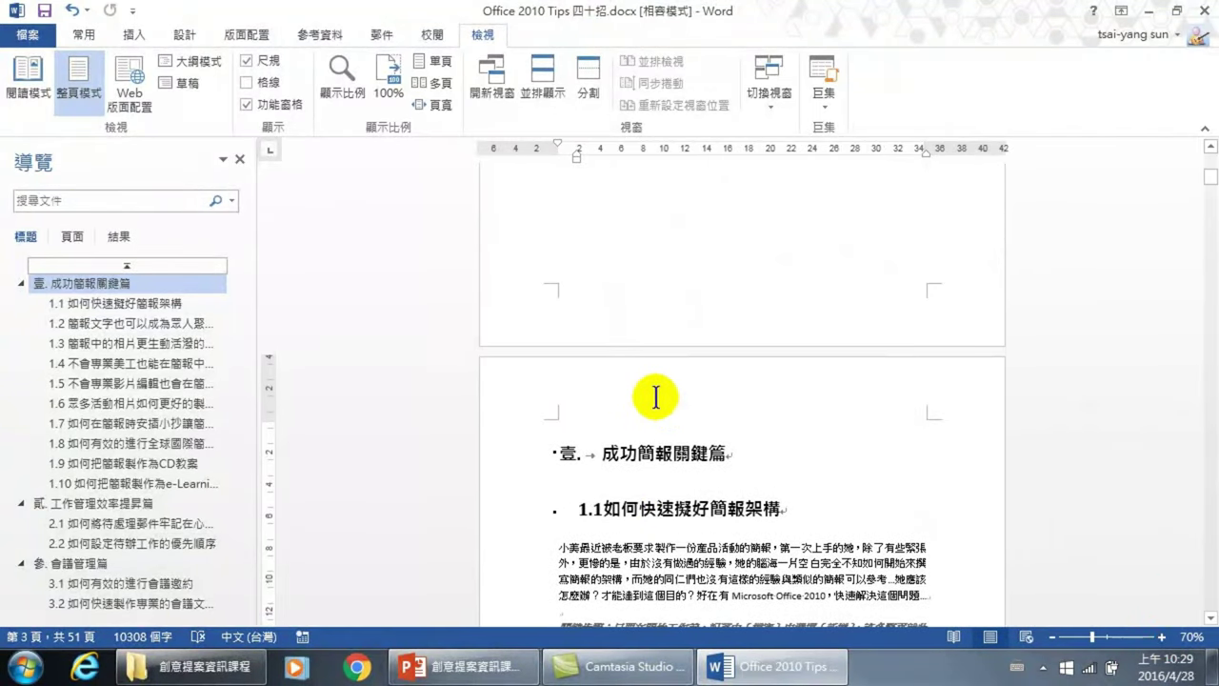
Scroll up to the table of contents and select its field
scroll(857, 410, up, 5)
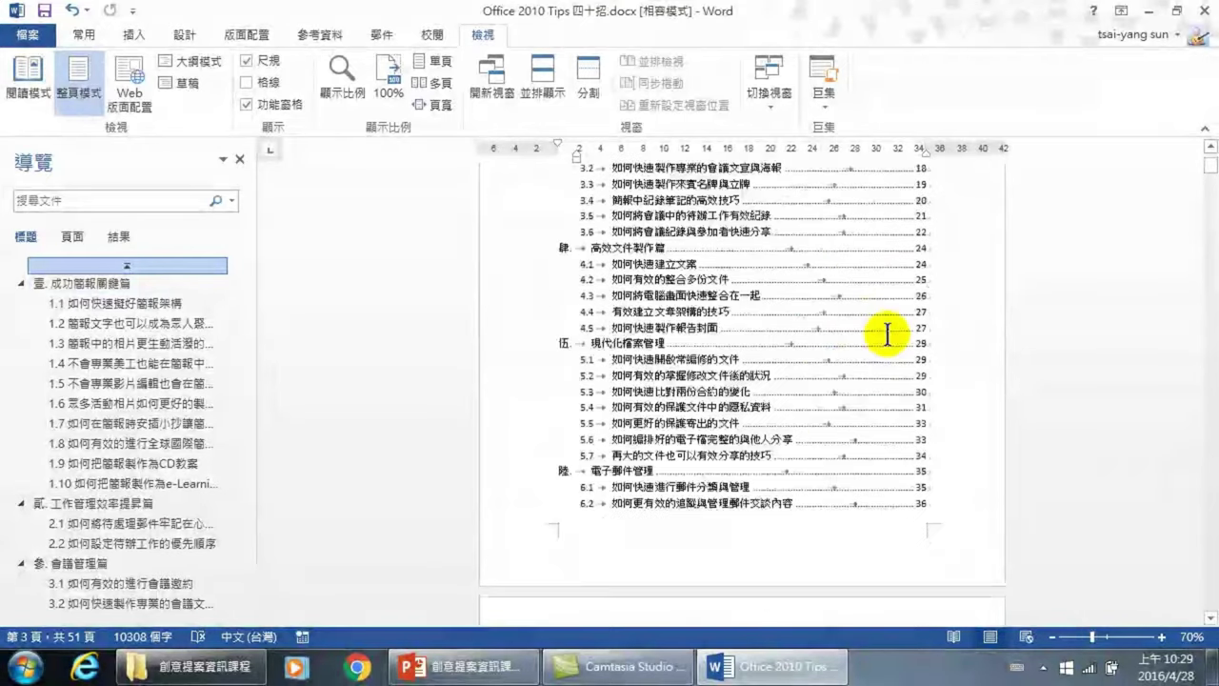
scroll(886, 334, up, 3)
scroll(929, 276, up, 2)
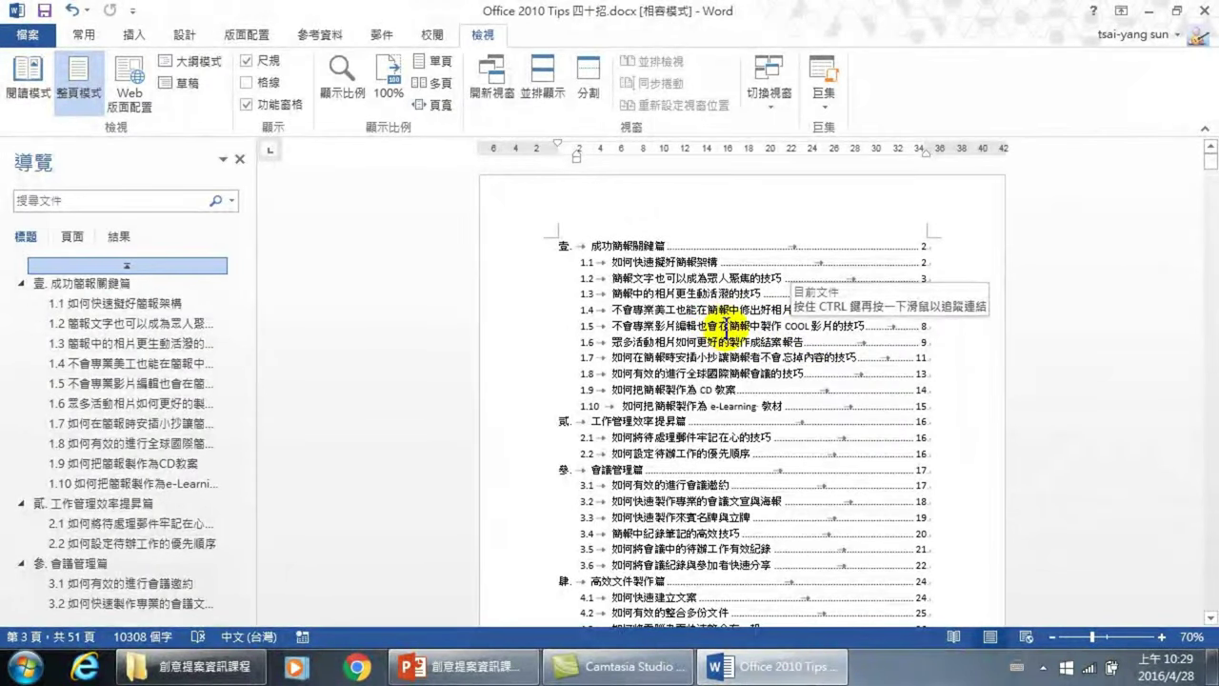
click(729, 317)
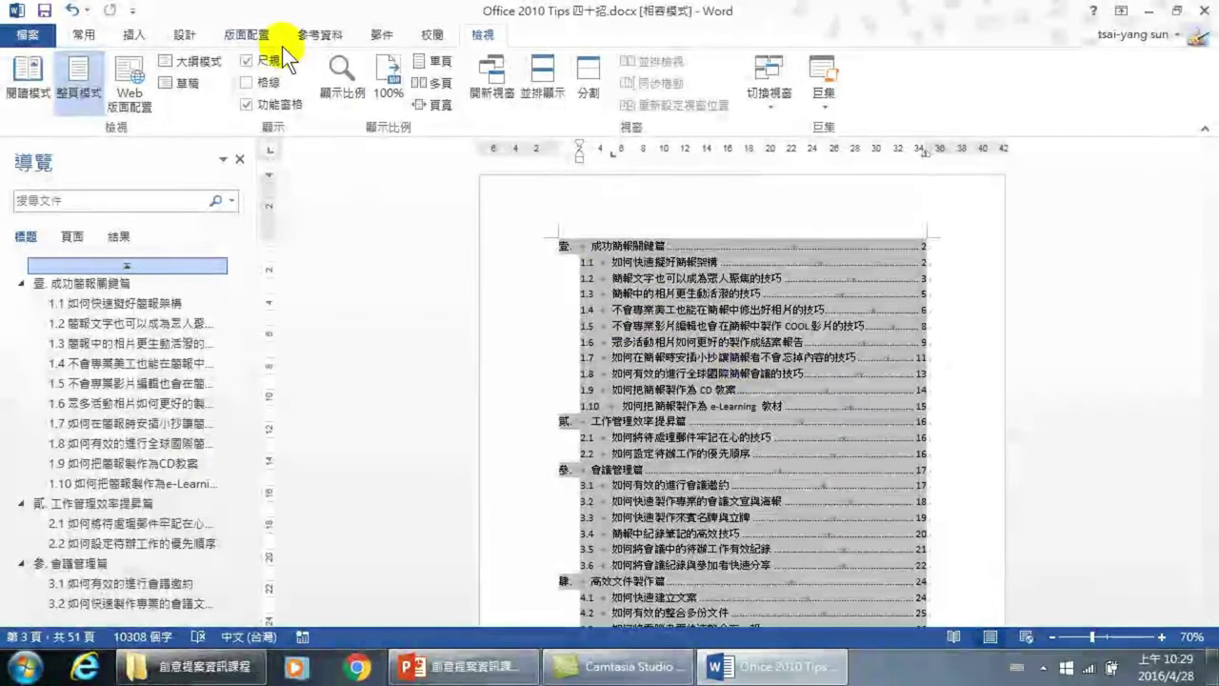
Update the entire table of contents (更新整個目錄), then zoom the view in
click(326, 34)
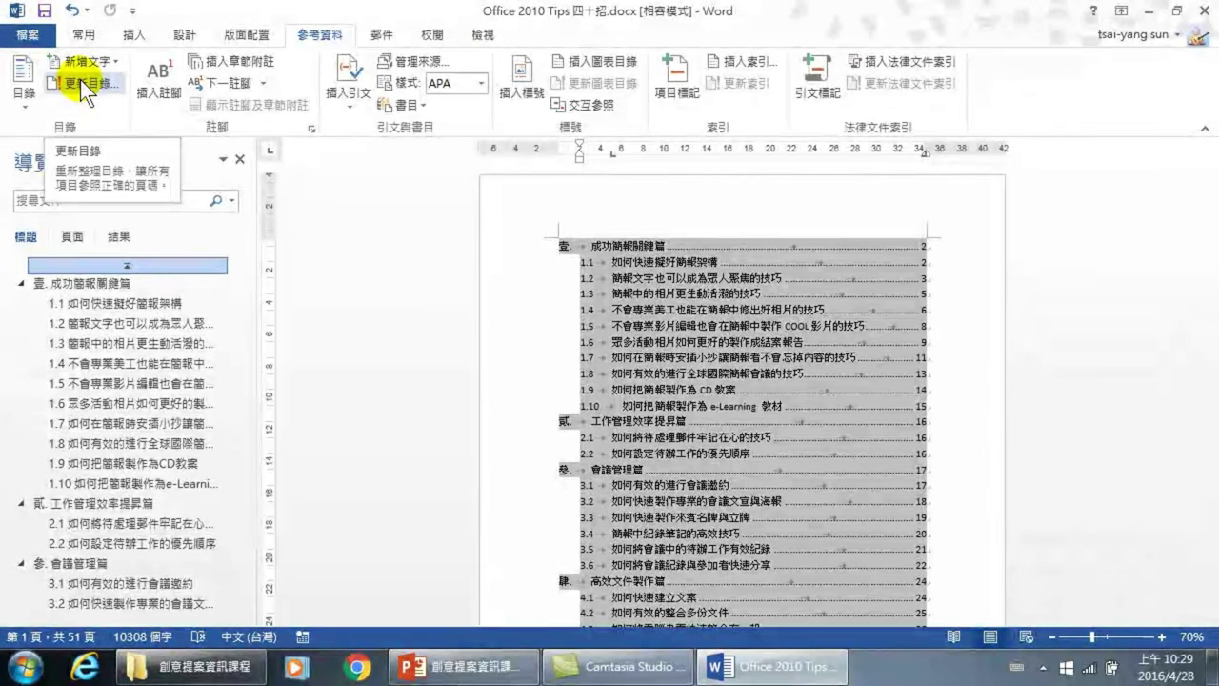
click(87, 82)
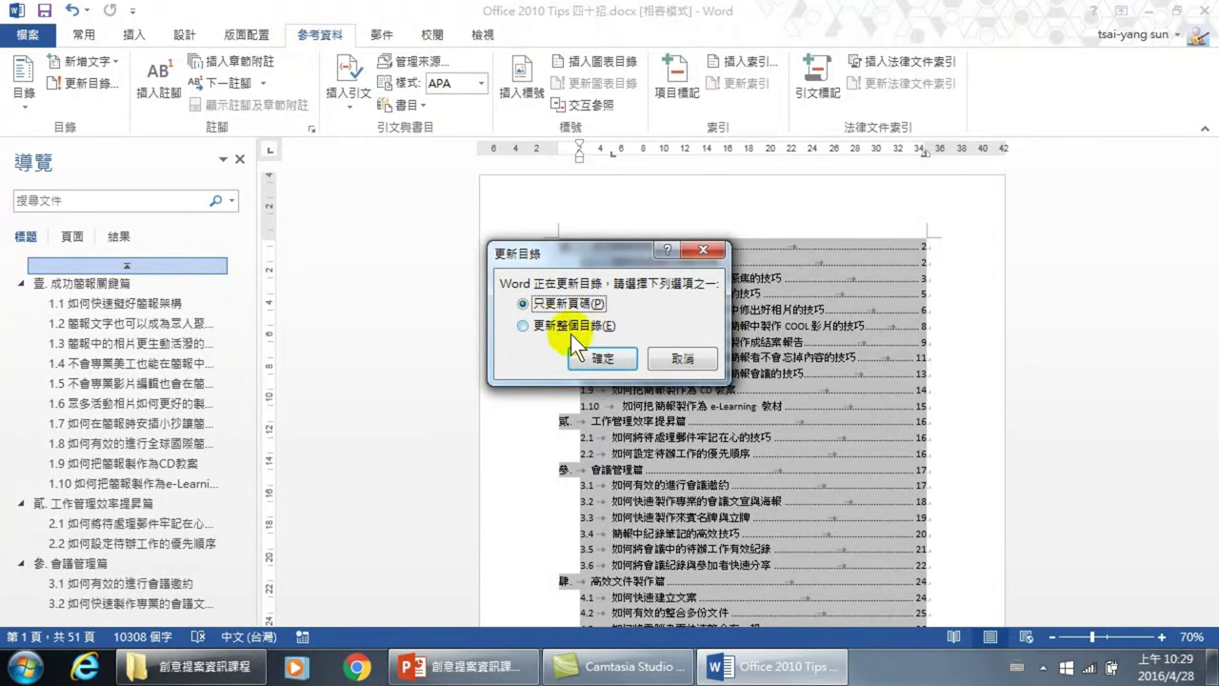
click(525, 327)
click(590, 357)
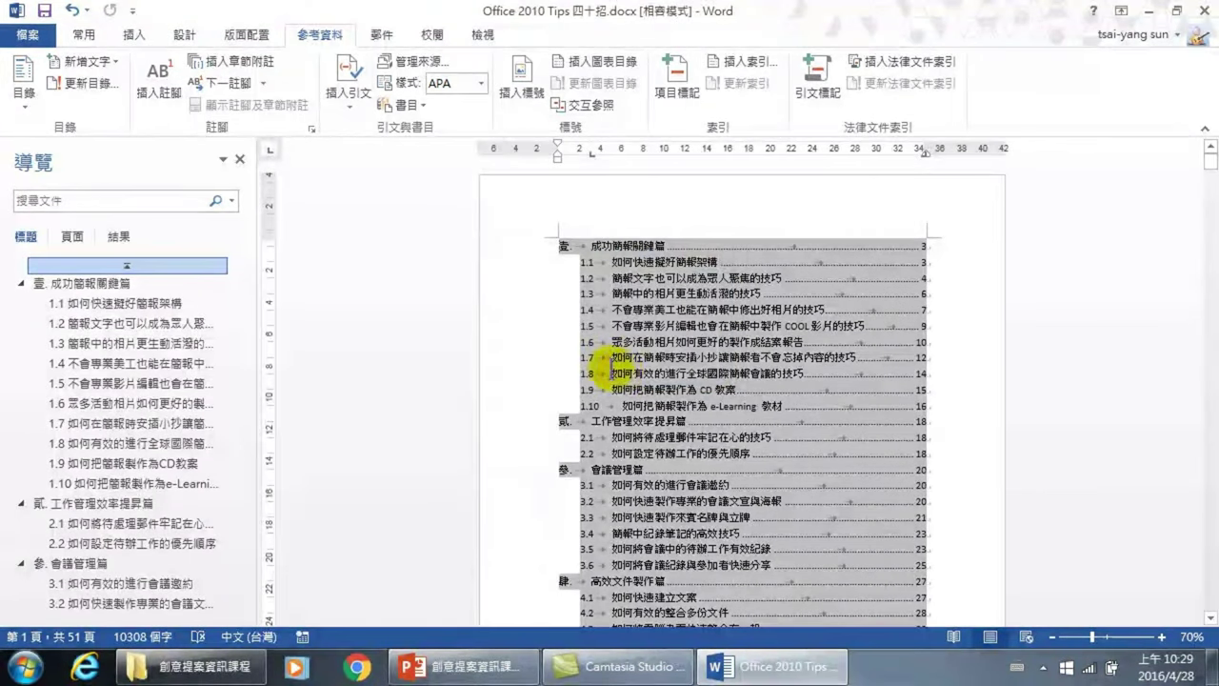
click(1162, 637)
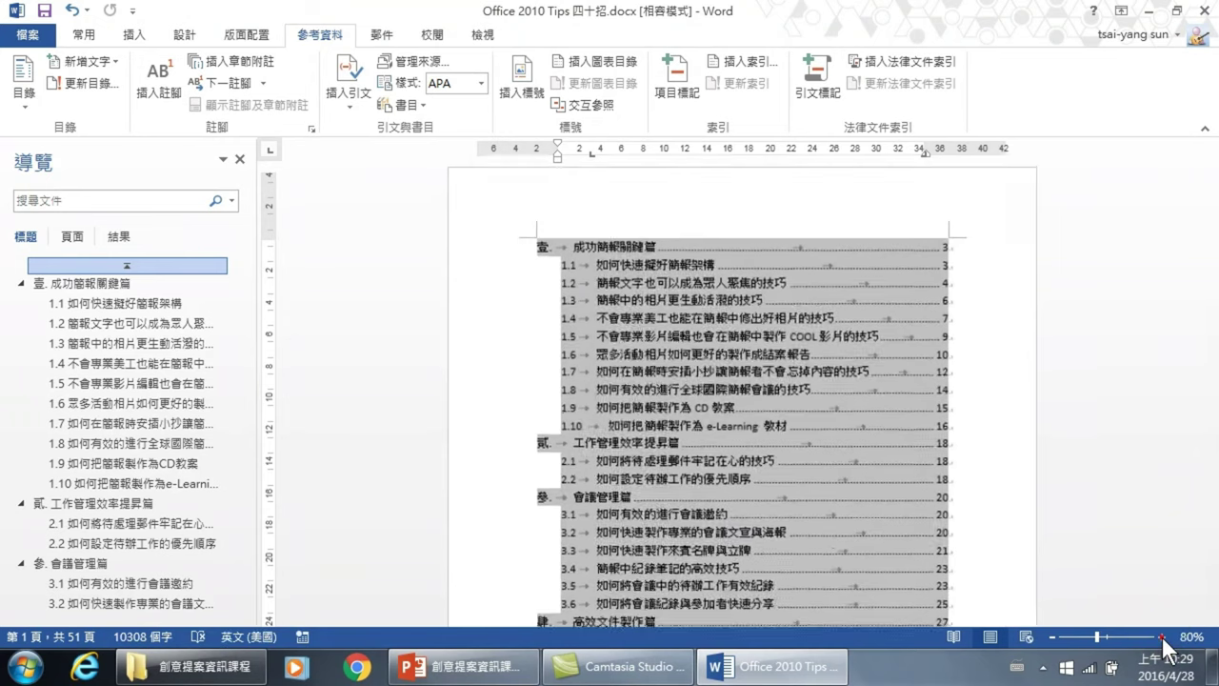
click(1163, 637)
click(1162, 636)
click(1162, 636)
click(1162, 636)
click(1162, 636)
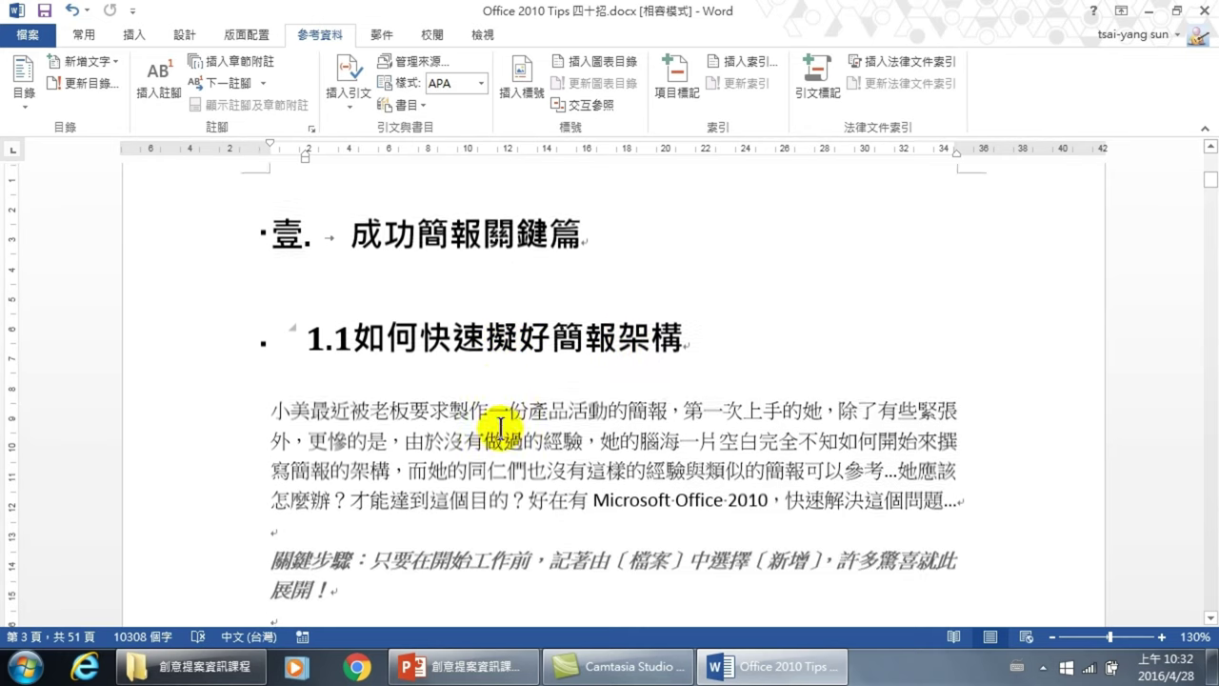
Select the Step 1 screenshot on page 3 and open its context menu
scroll(490, 429, down, 3)
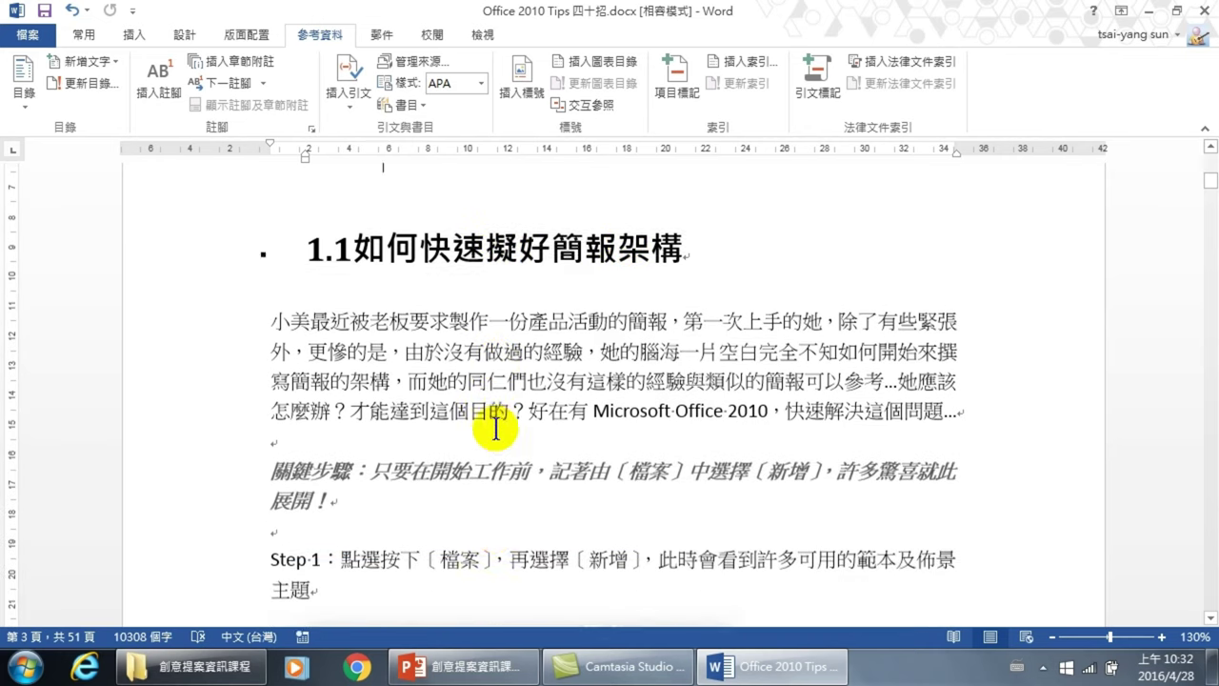
scroll(496, 431, down, 3)
scroll(496, 432, down, 1)
scroll(491, 419, down, 2)
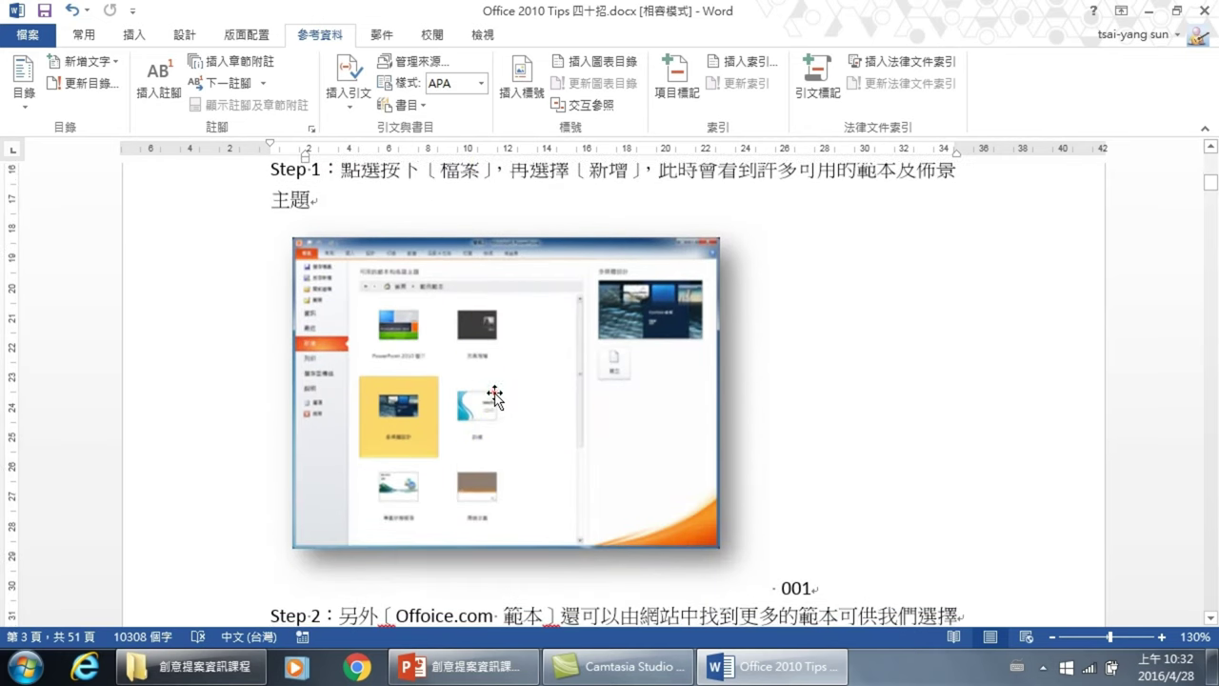
click(479, 368)
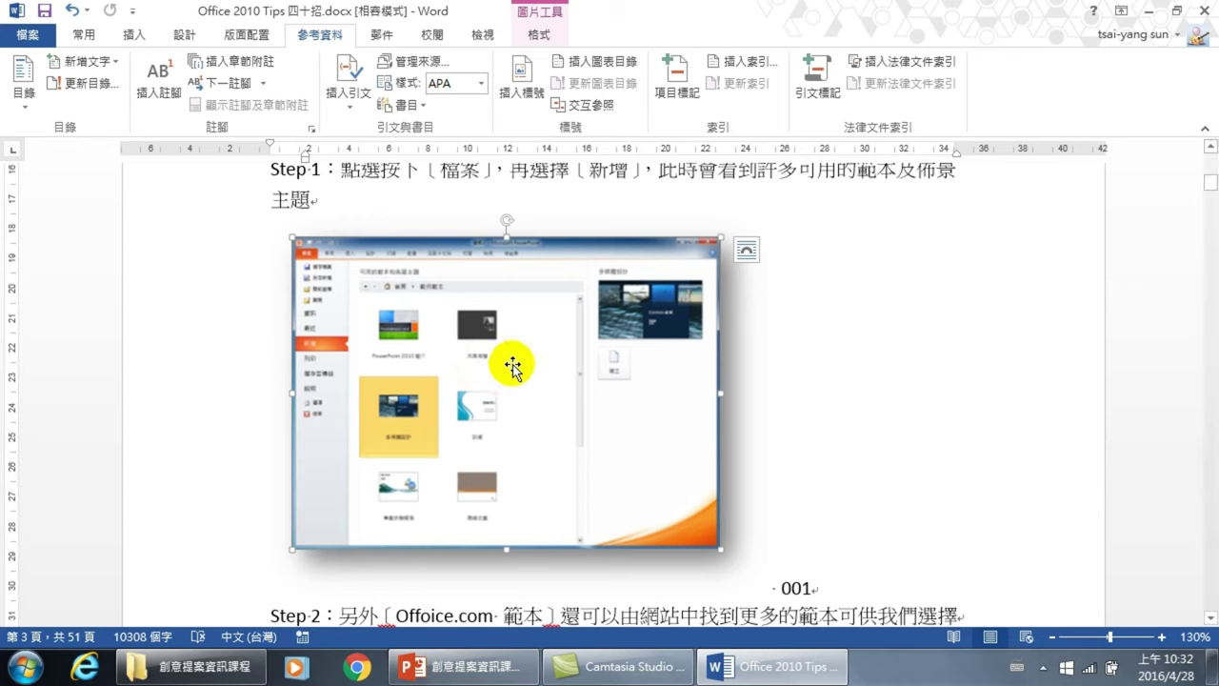
right_click(512, 367)
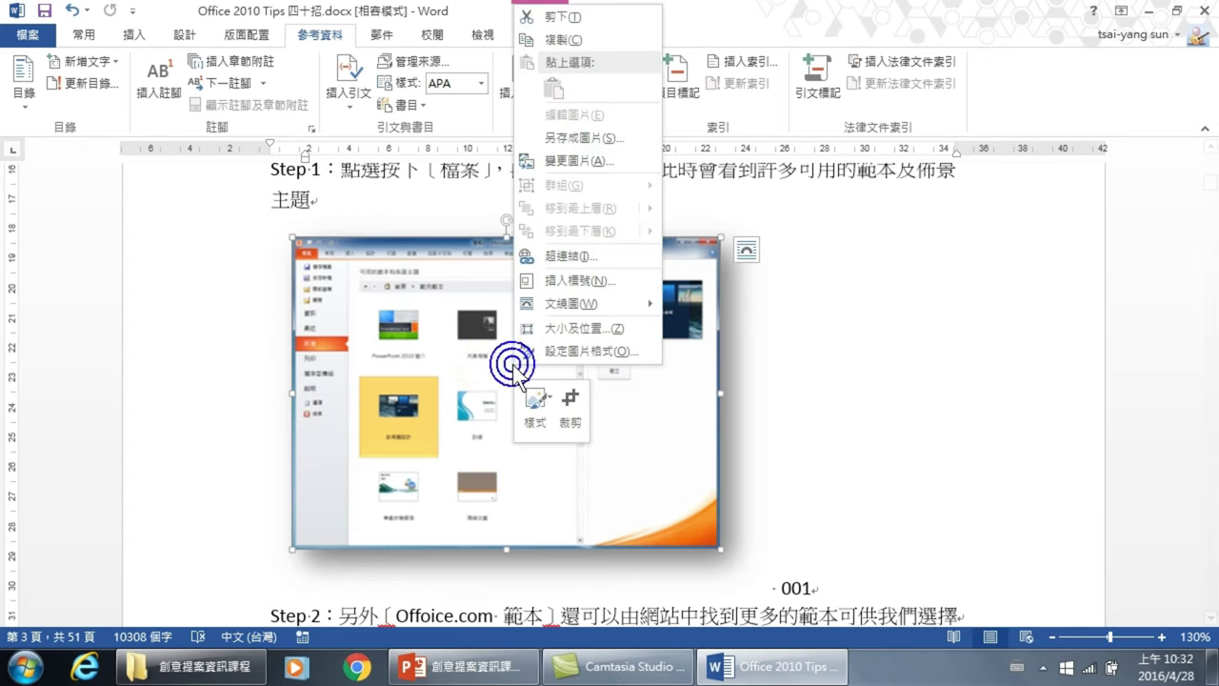
In 插入標號, create a new caption label 圖 so the caption reads 圖 1
click(578, 281)
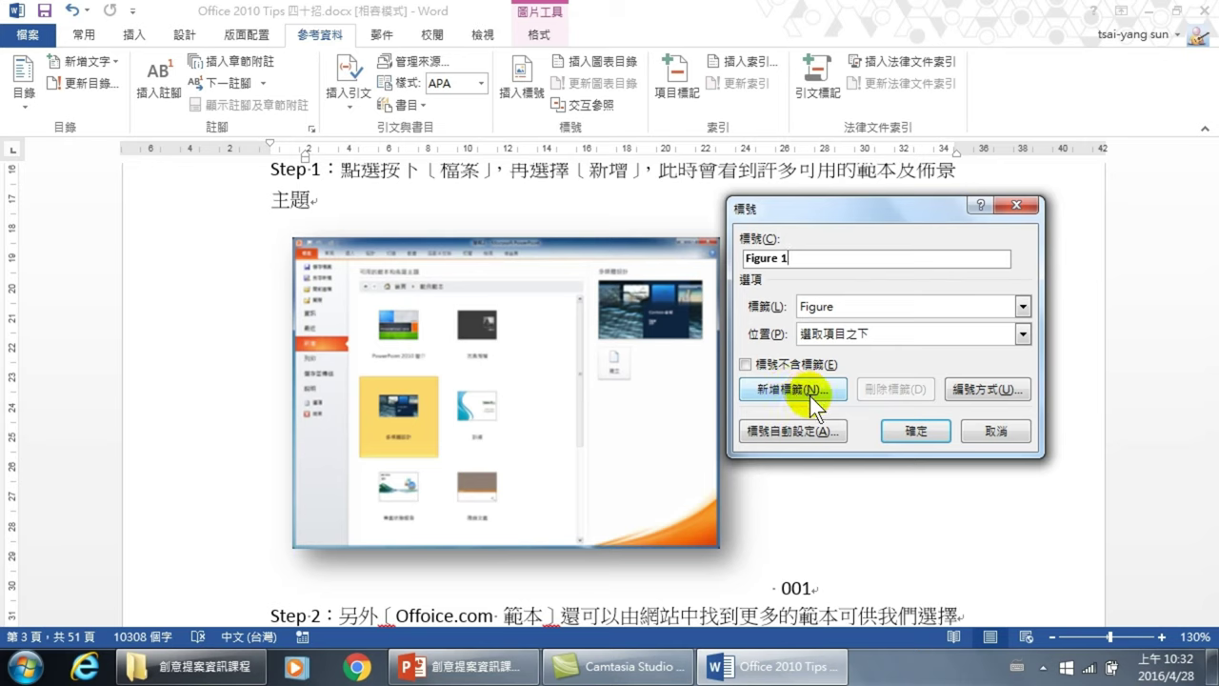
click(790, 390)
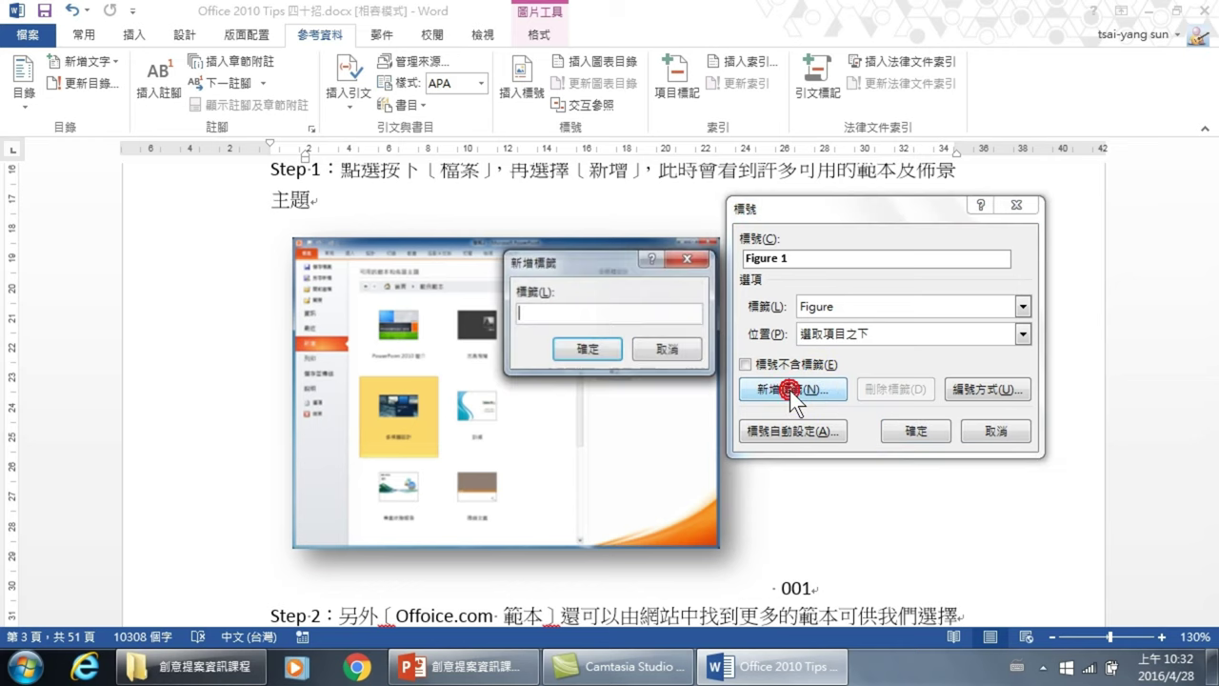
text(w)
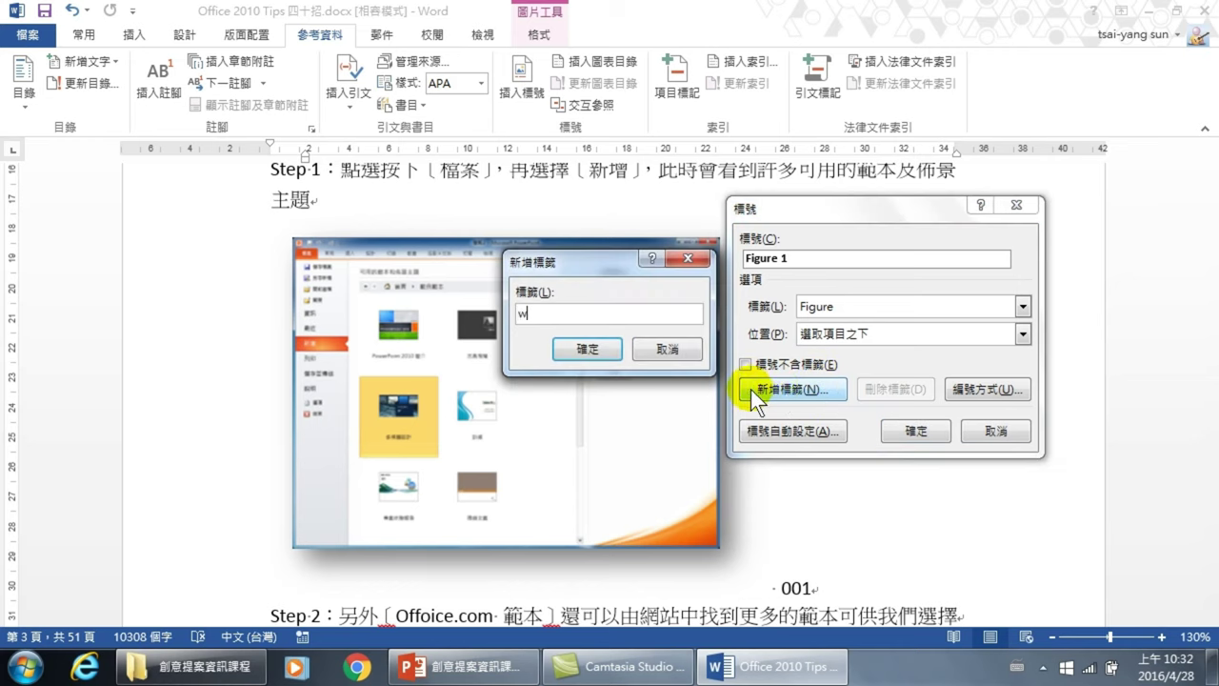
text(圖)
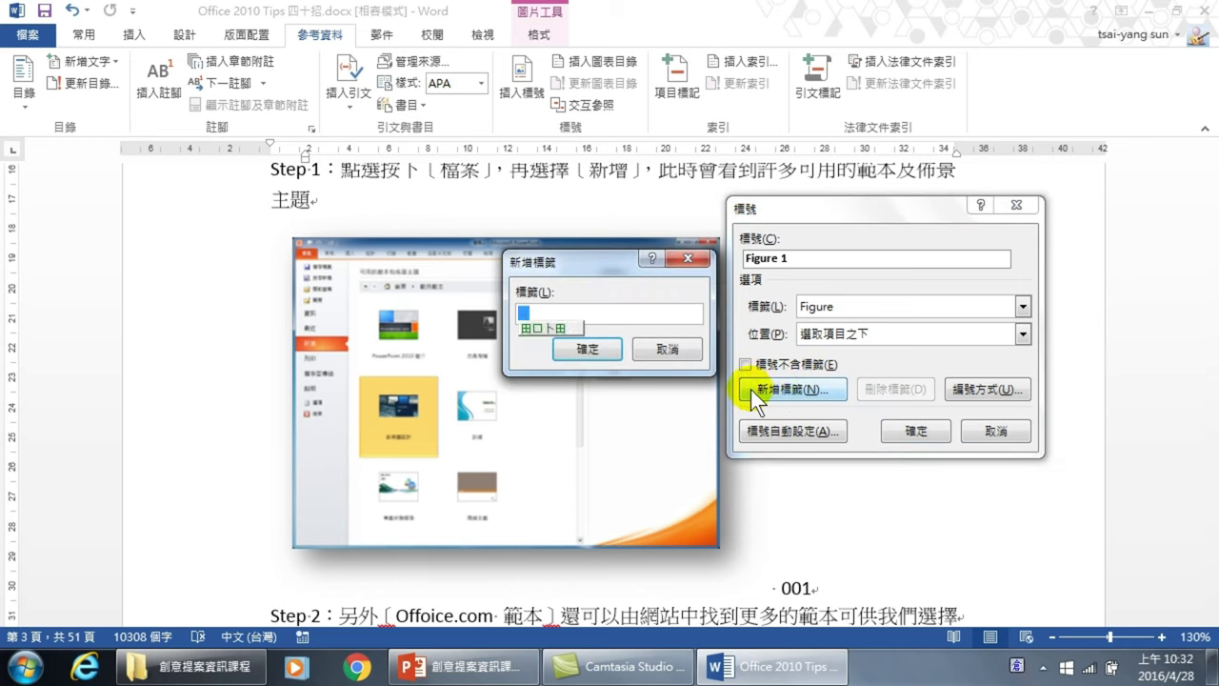
click(587, 349)
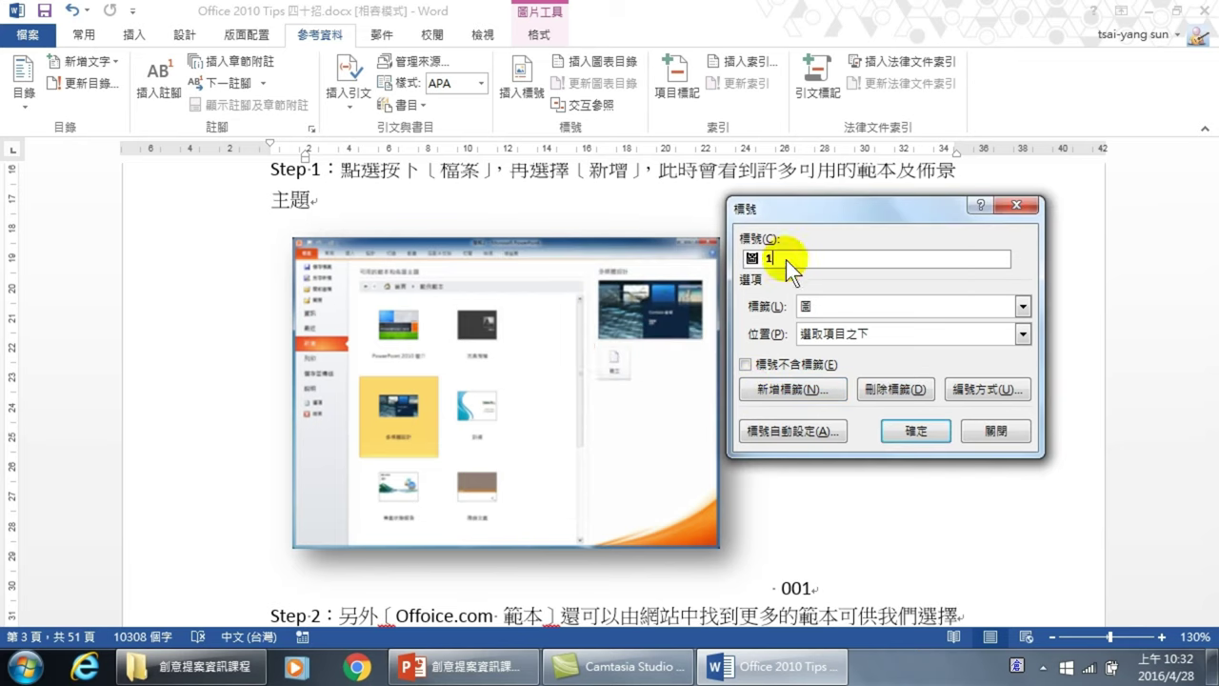
Type '.Word 提供非常大量的範本.' after 圖 1 in the caption field, mixing English and Chinese input
text(.)
key(shift)
text(Word)
key(shift)
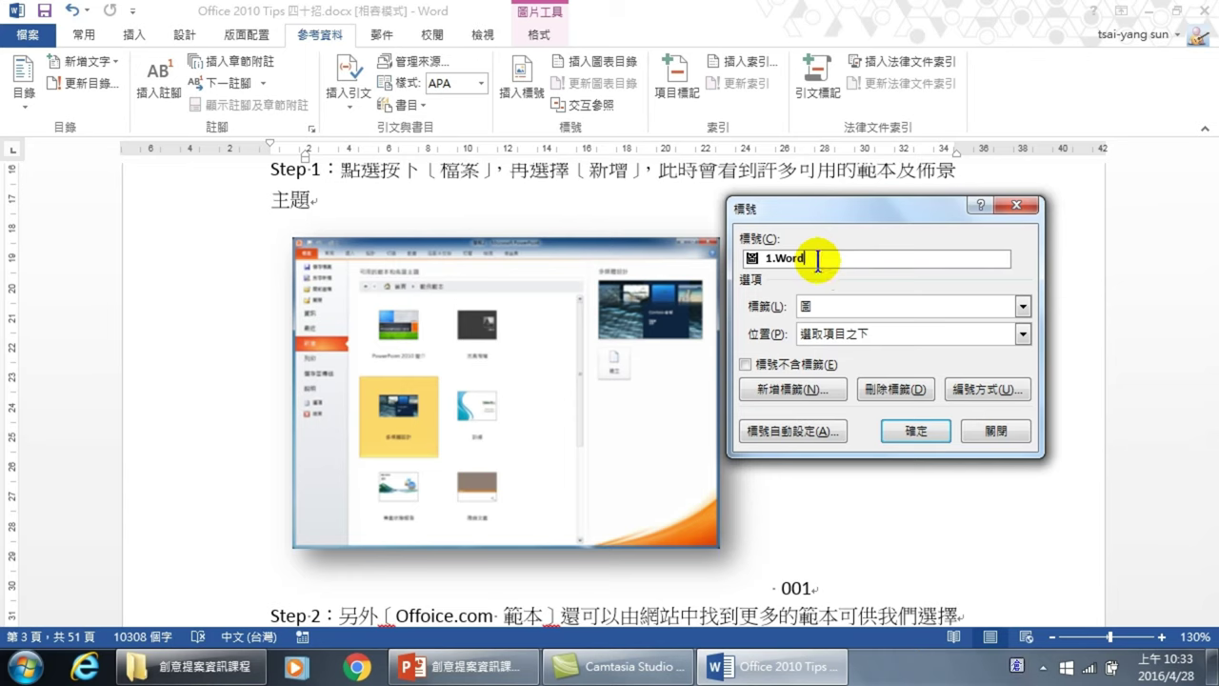
text(q)
text(提)
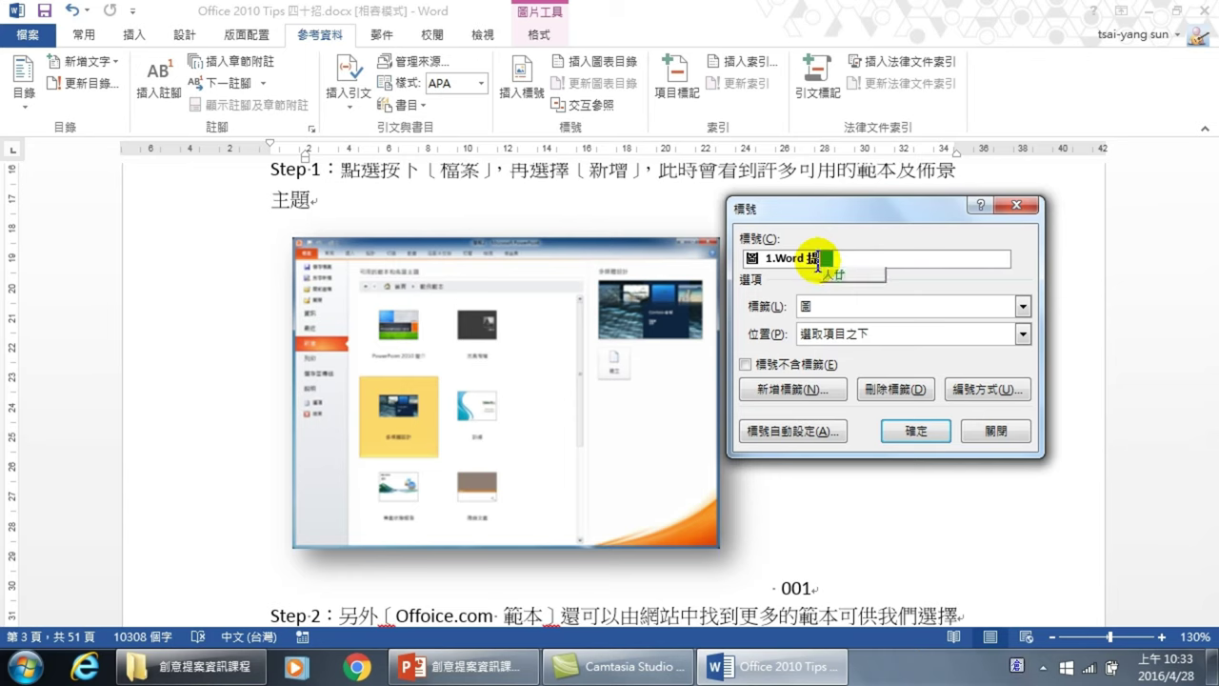
text(供非)
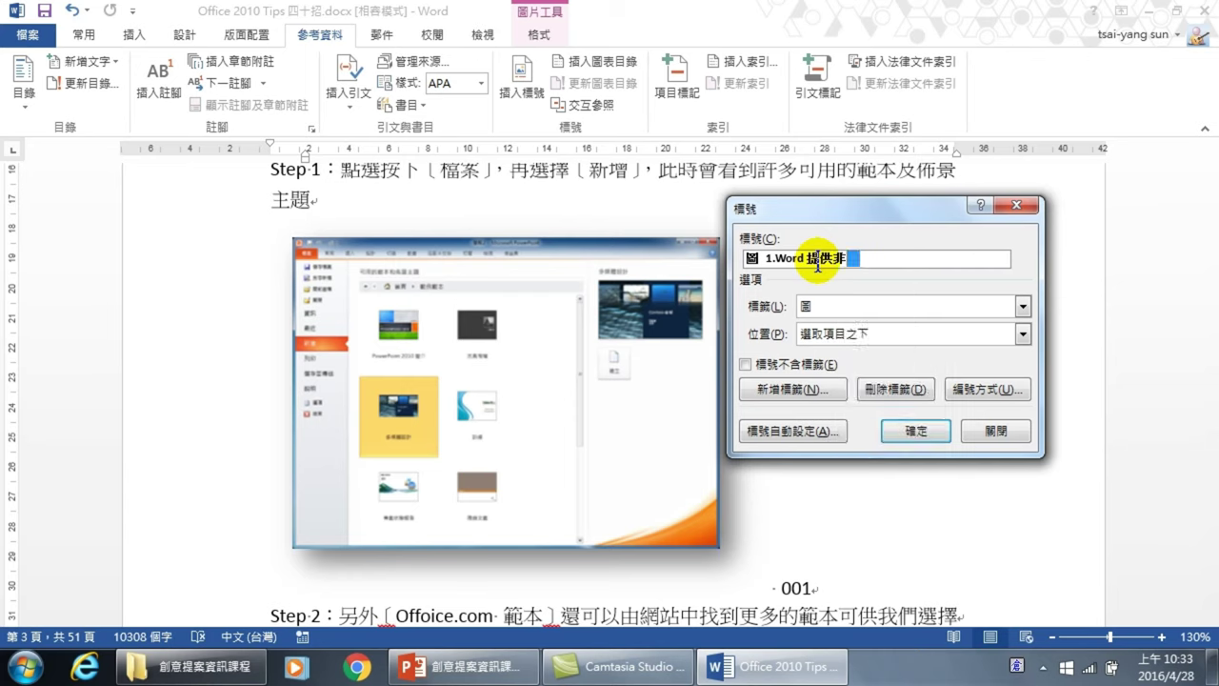
text(常大量)
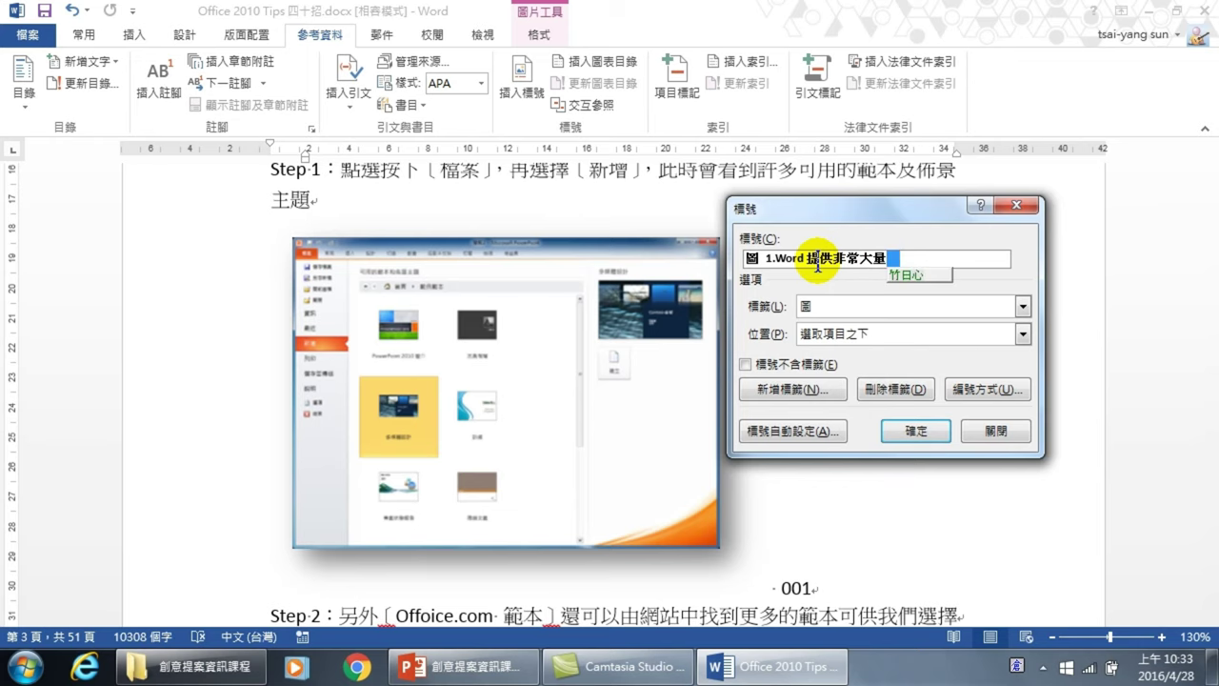
text(的範本)
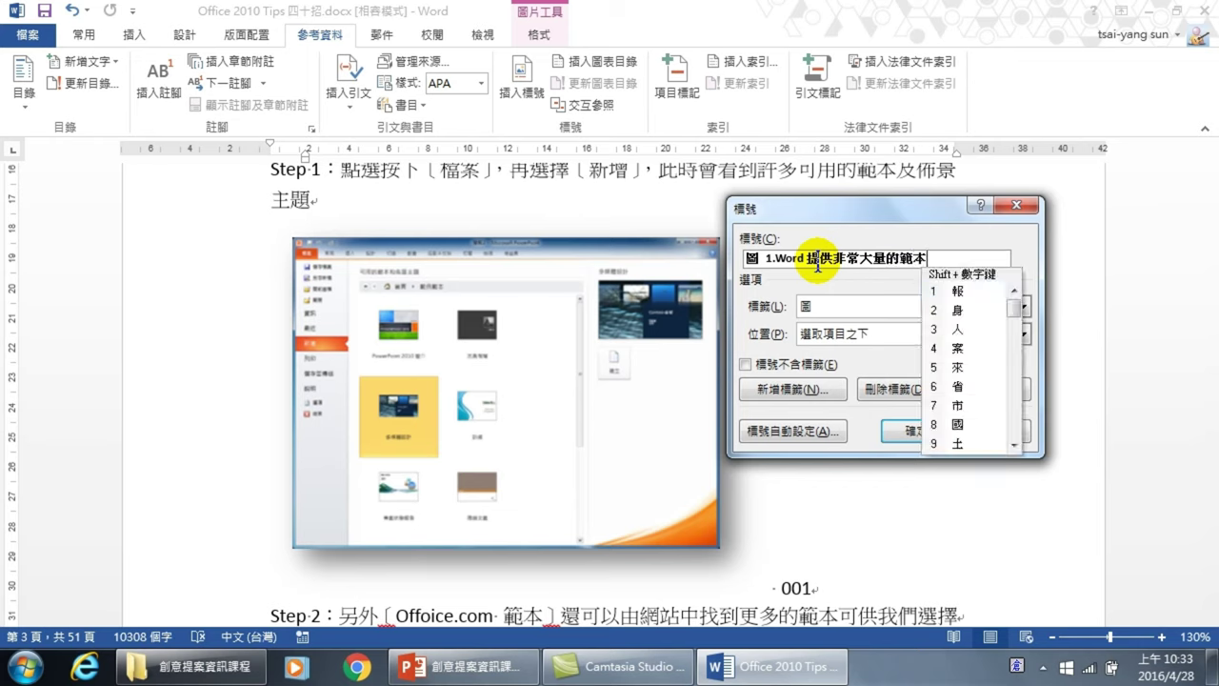
text(.)
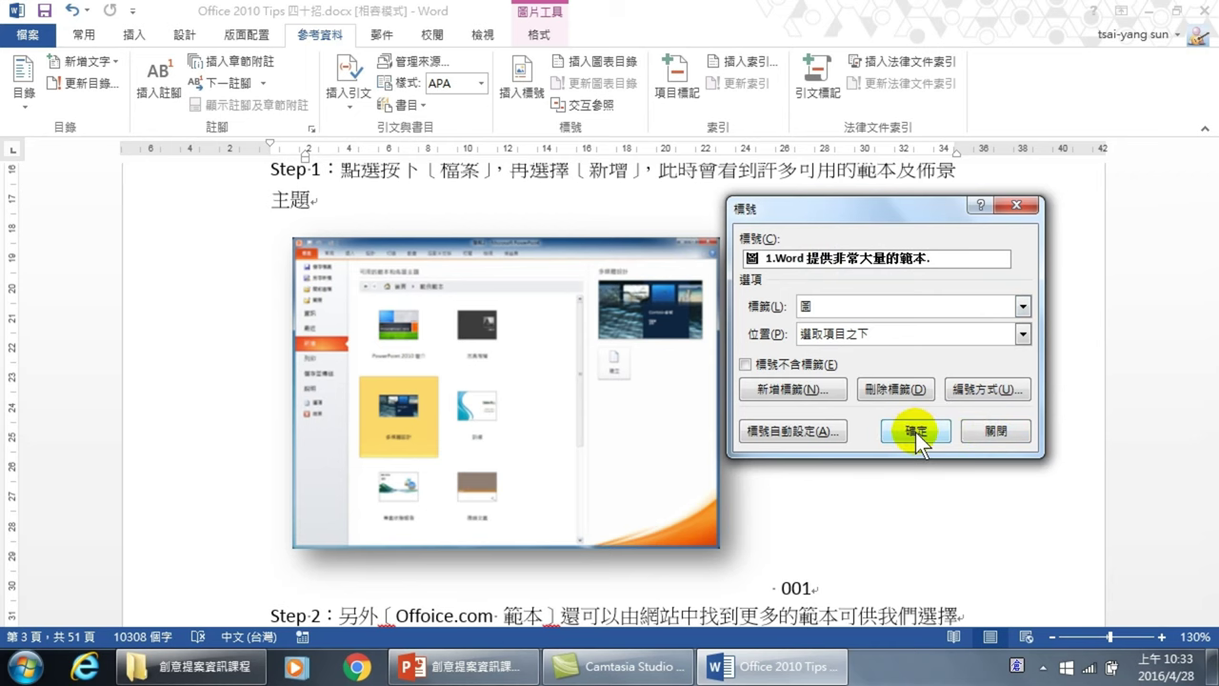
Insert the caption under the Step 1 screenshot and scroll down to the page 6 SmartArt screenshot
click(913, 427)
scroll(657, 426, down, 3)
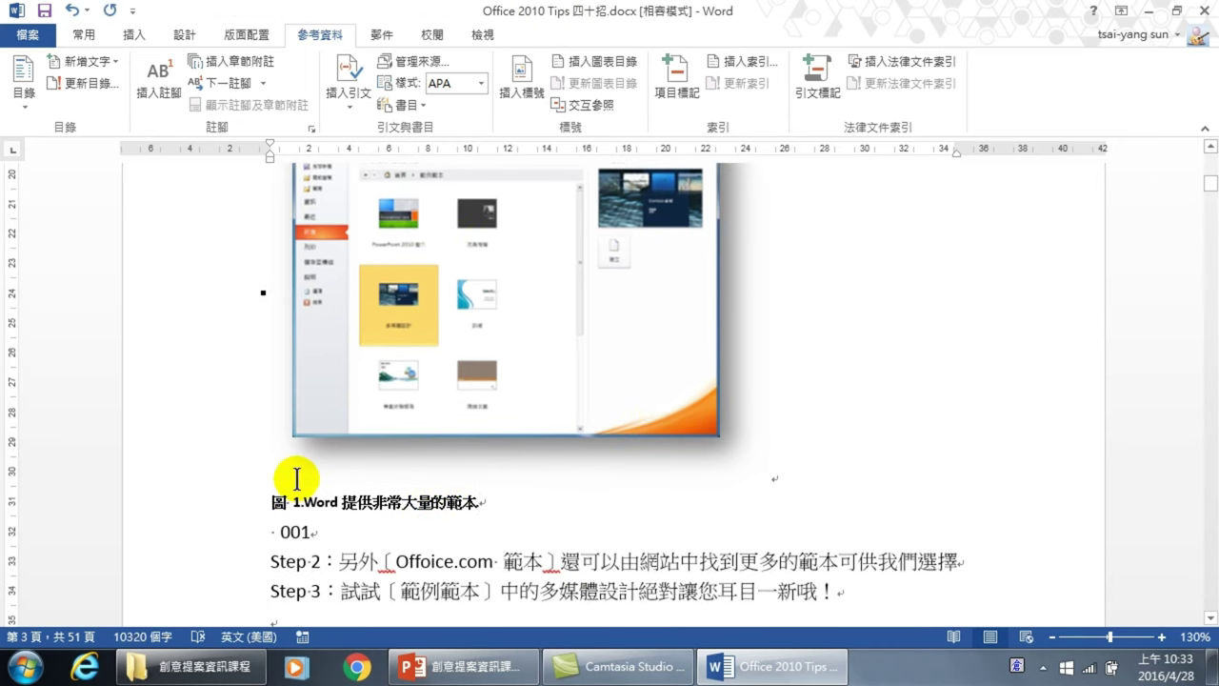
scroll(749, 368, down, 10)
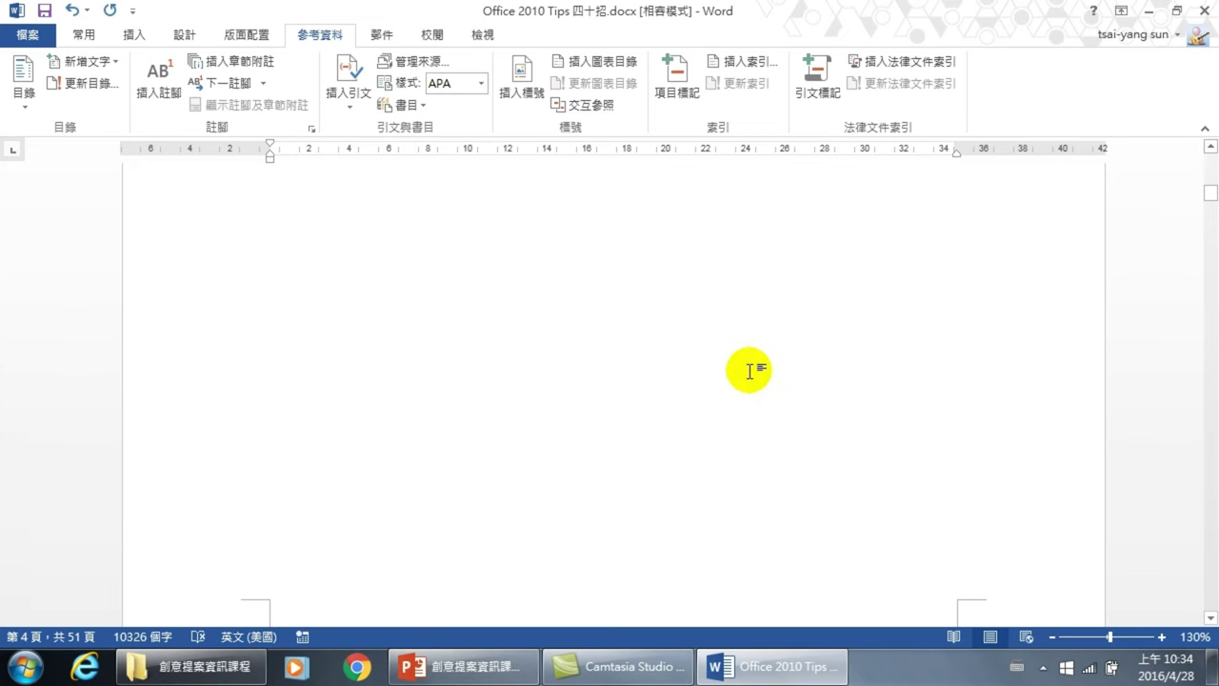
scroll(618, 429, down, 5)
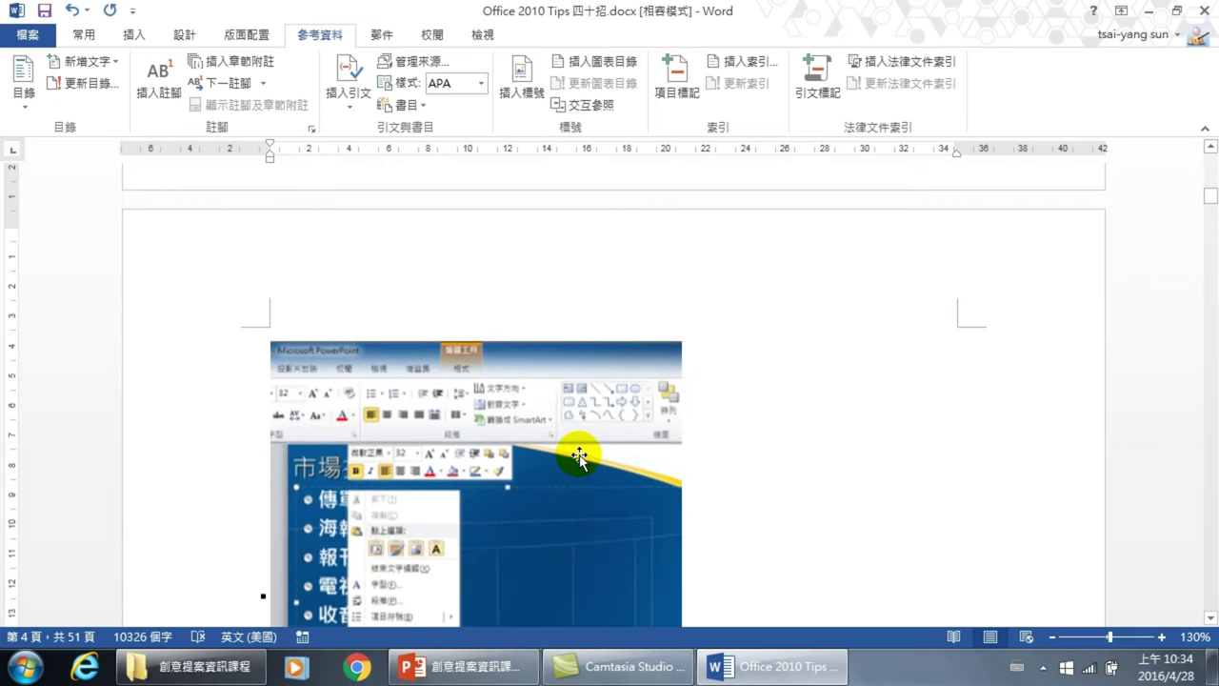
scroll(579, 401, down, 3)
scroll(476, 362, down, 2)
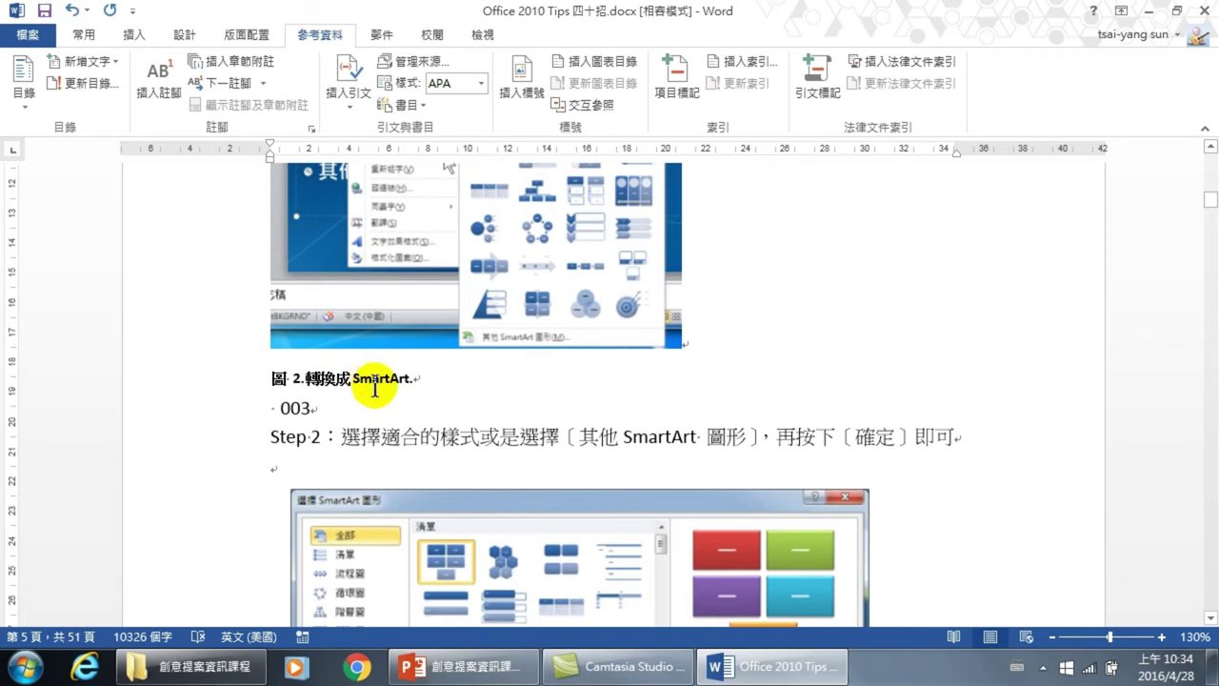
scroll(395, 385, down, 5)
scroll(508, 406, down, 3)
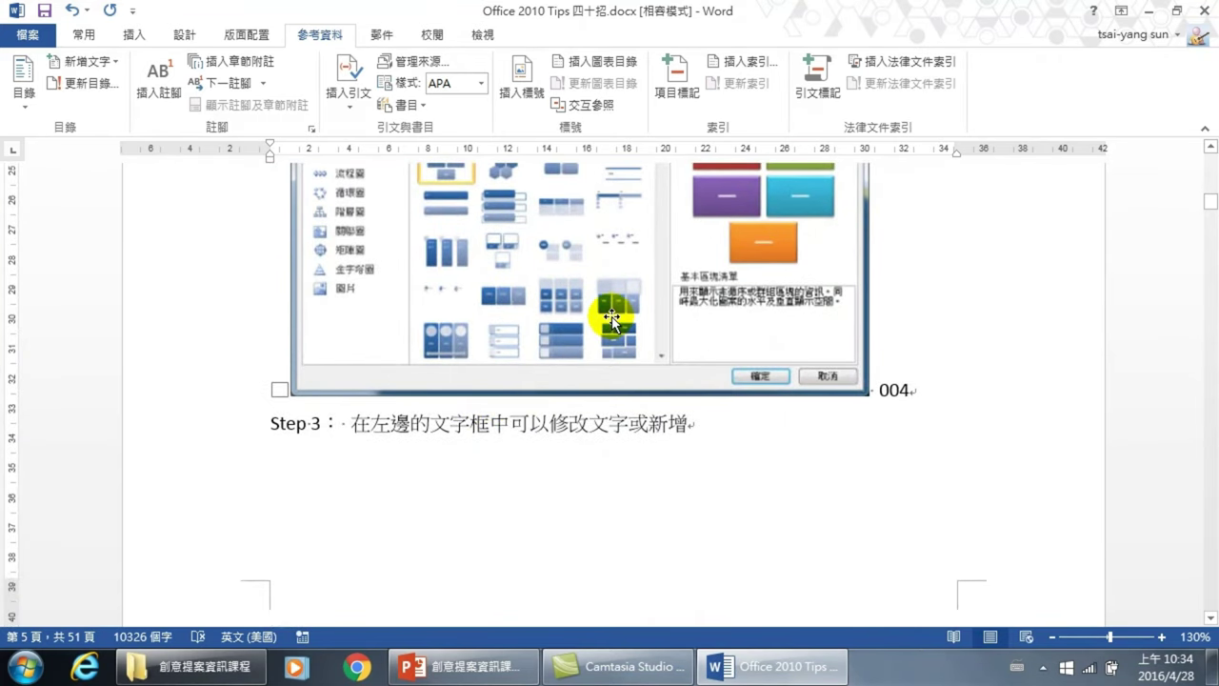
scroll(610, 319, up, 1)
scroll(566, 311, down, 2)
scroll(565, 311, down, 5)
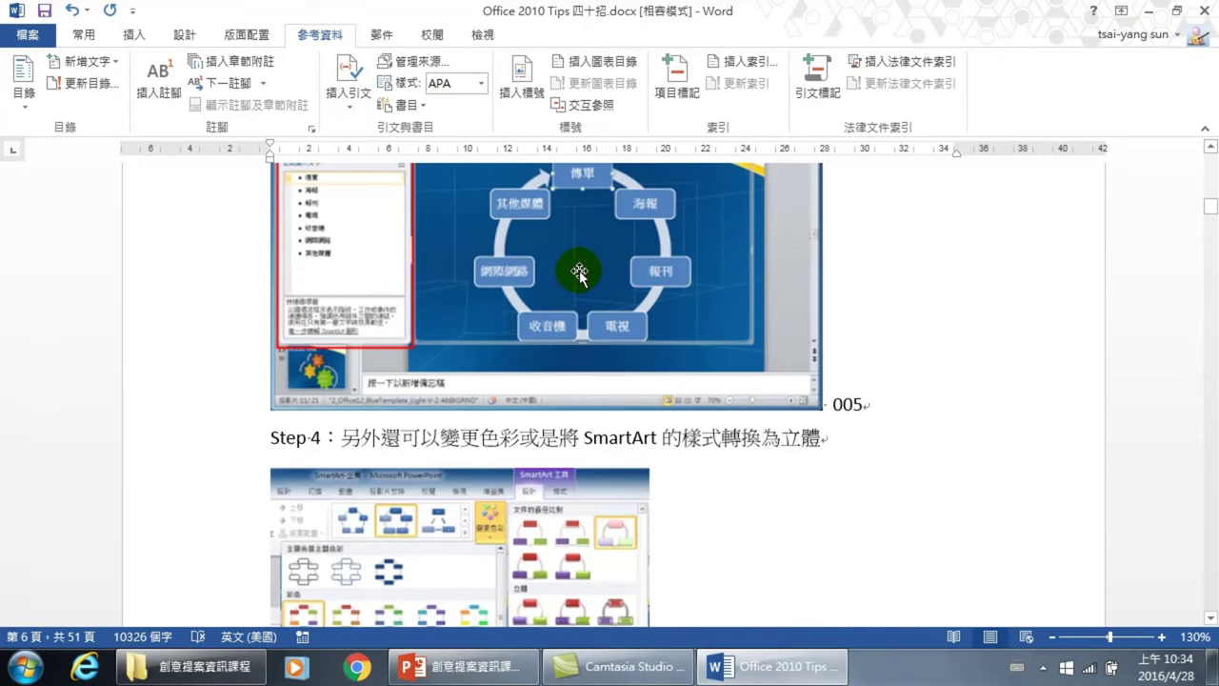
scroll(568, 311, up, 3)
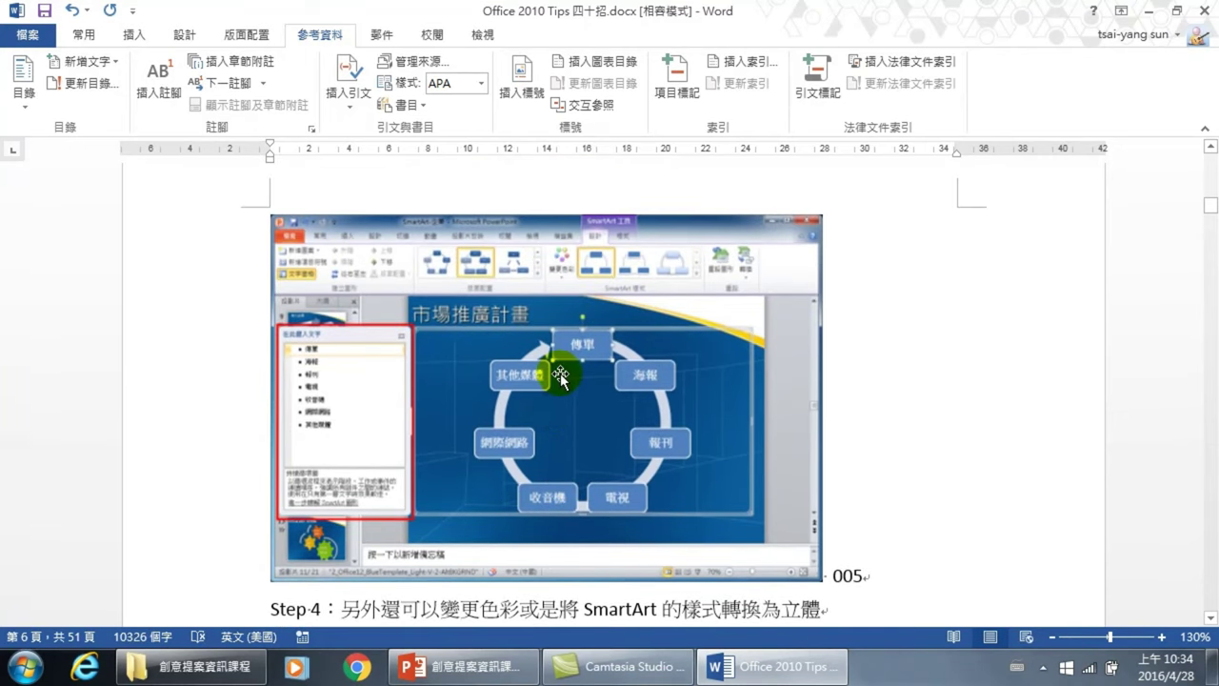
Add the caption 圖 3.循環圖 beneath the cycle diagram picture on page 6
right_click(562, 379)
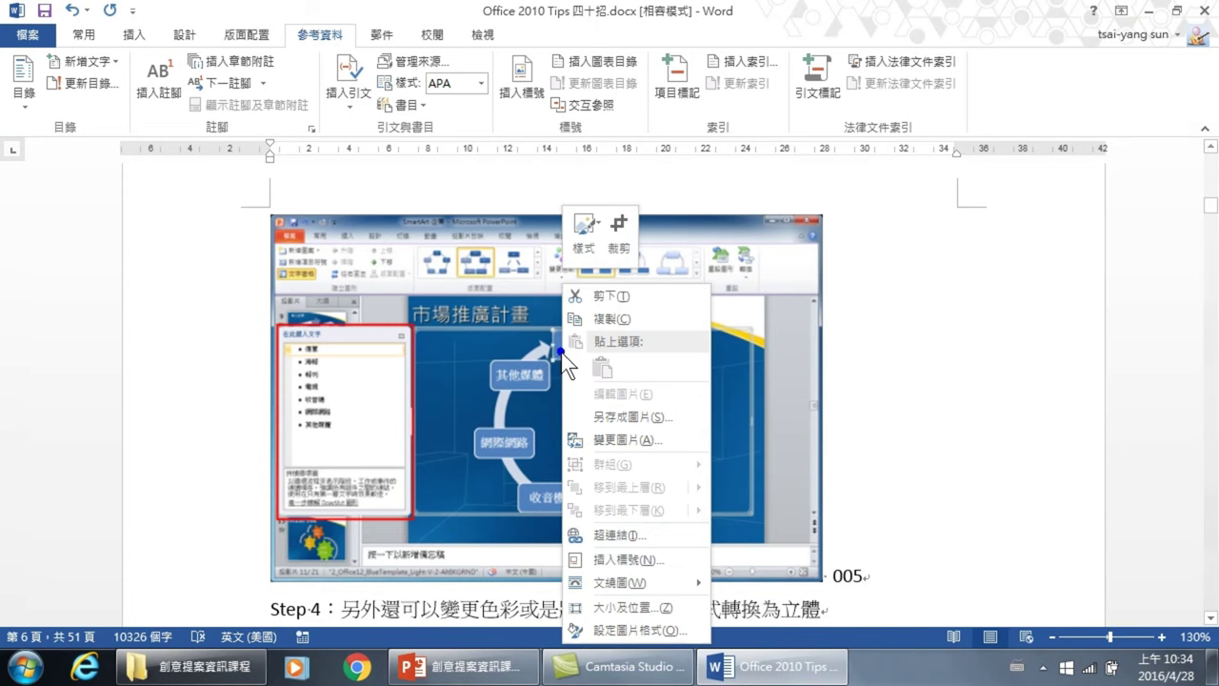
click(623, 557)
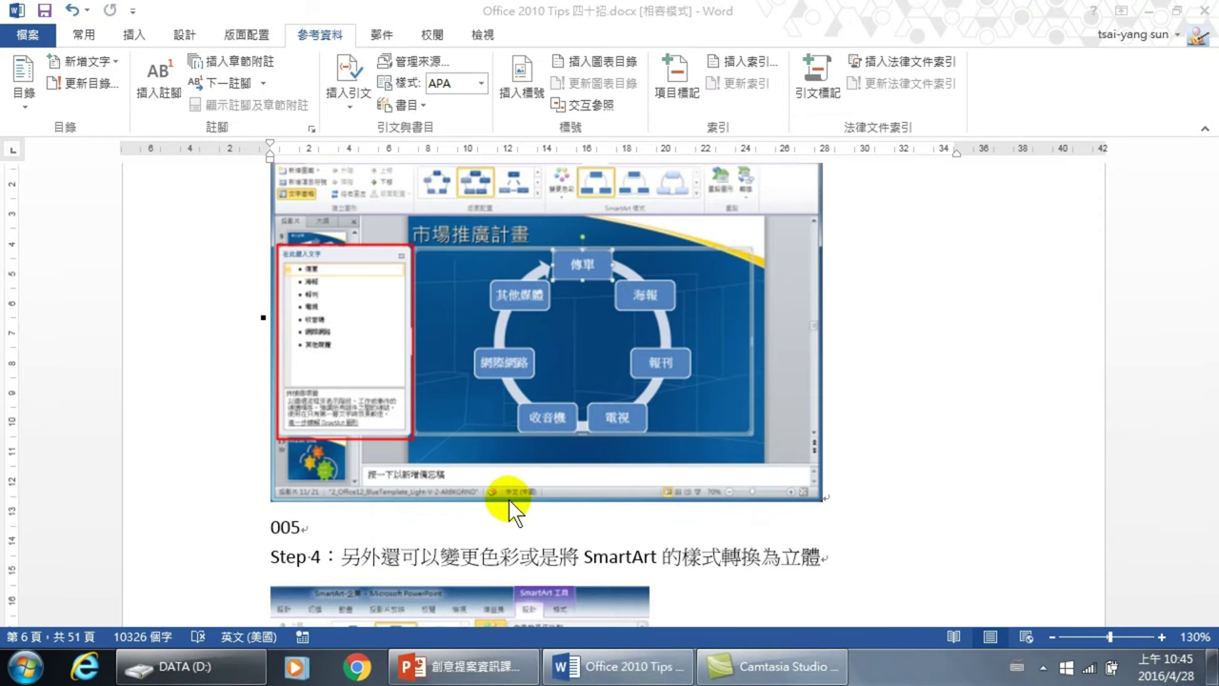
right_click(547, 351)
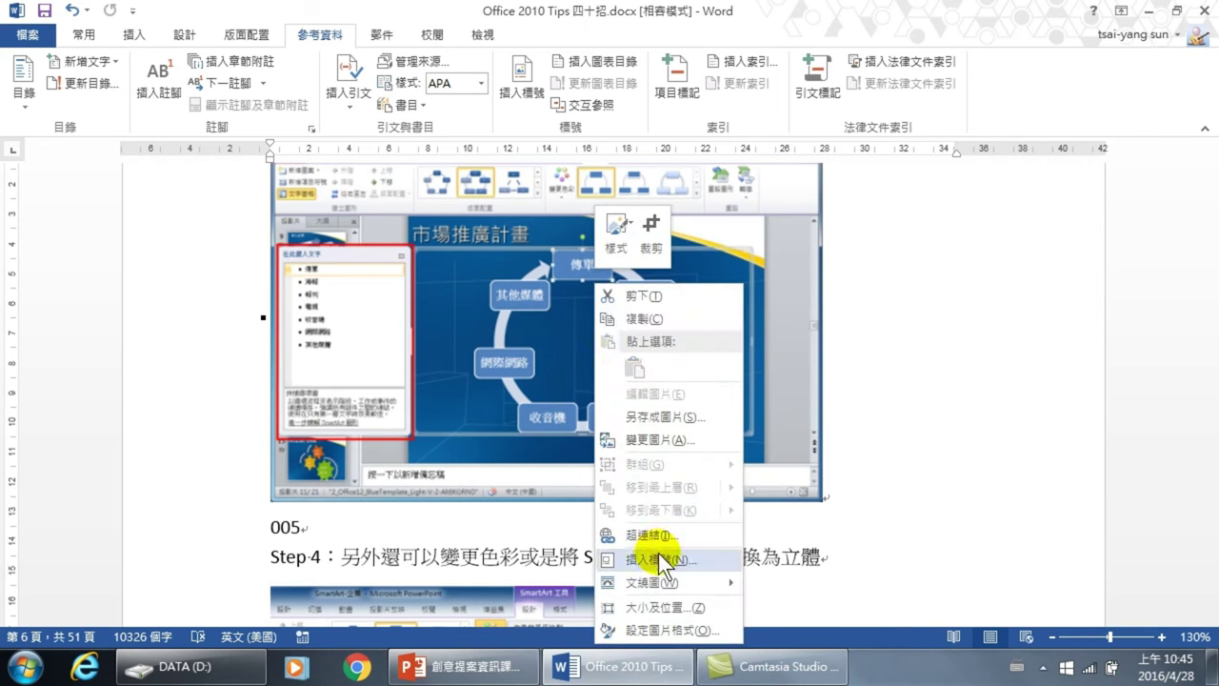
click(656, 558)
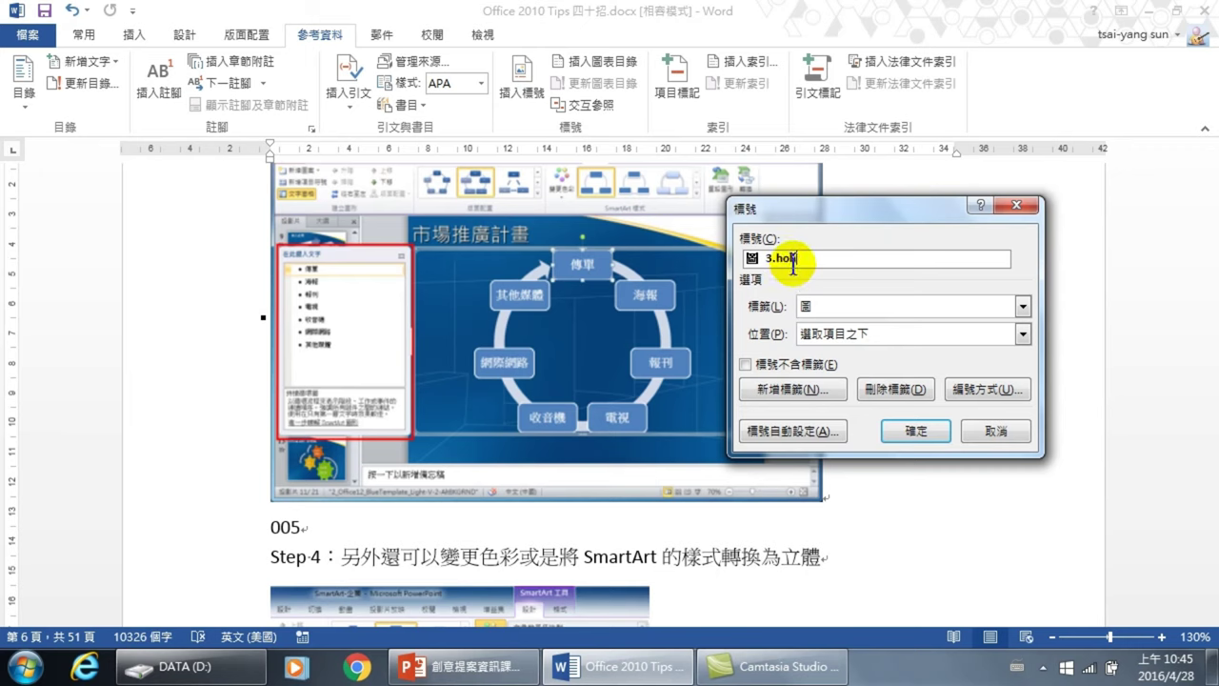
text(ho箭)
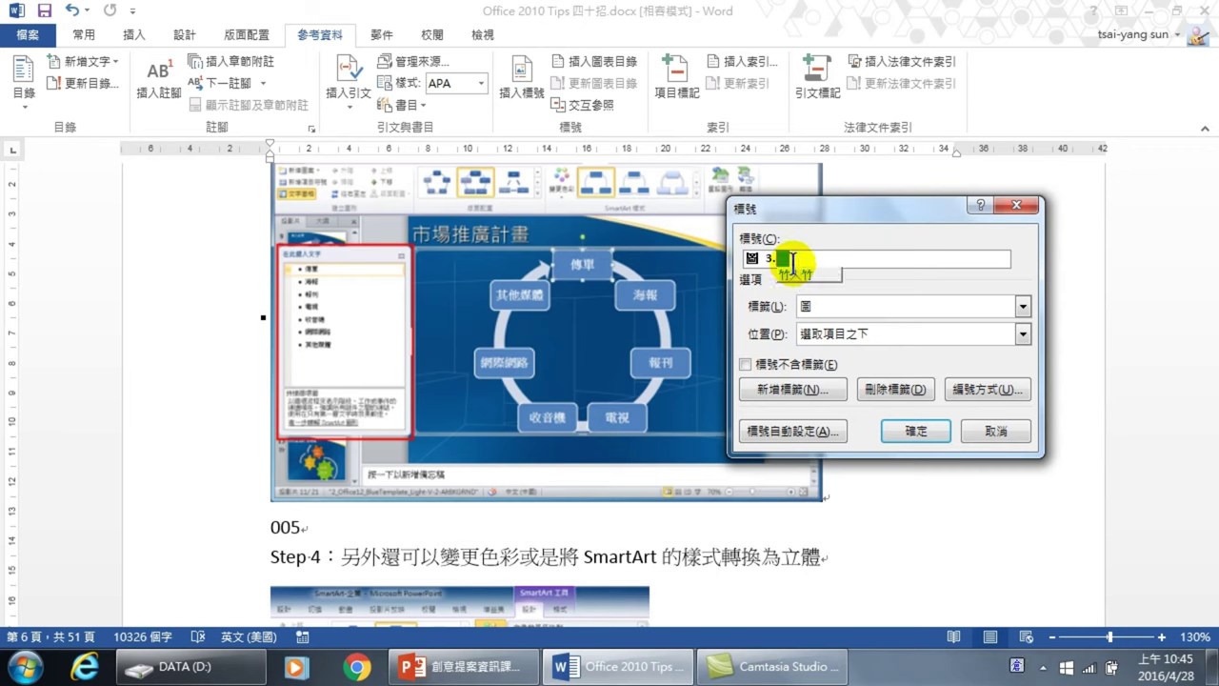
text(頭圖)
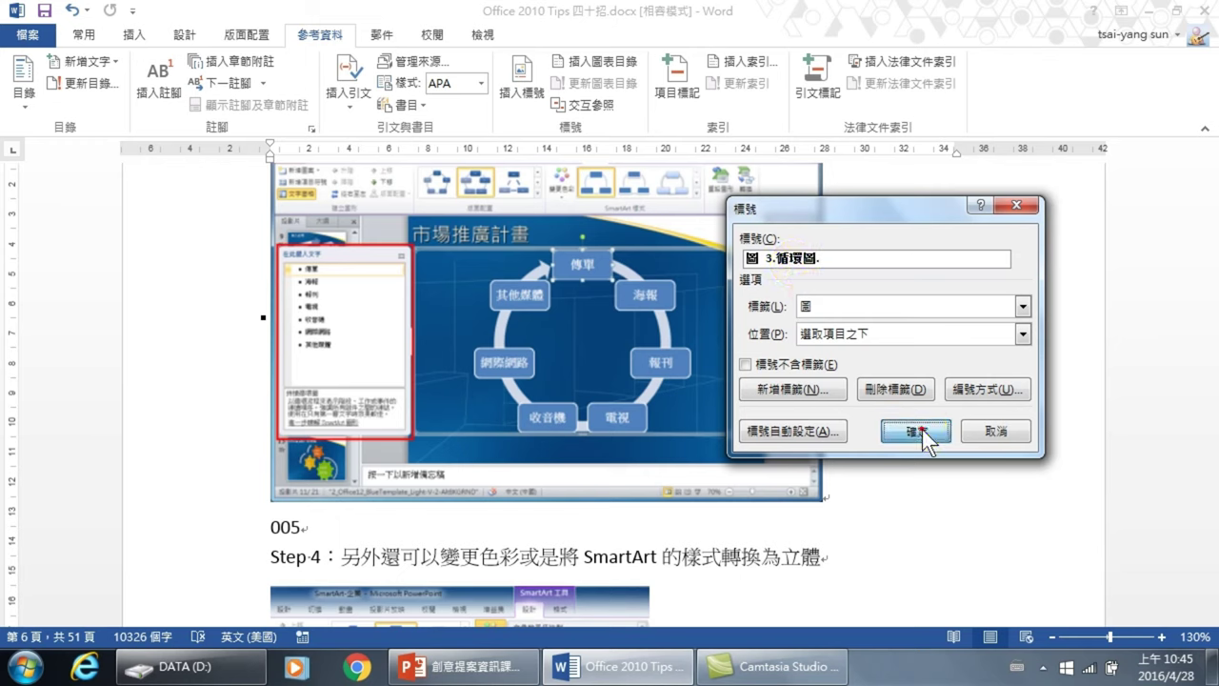
click(917, 431)
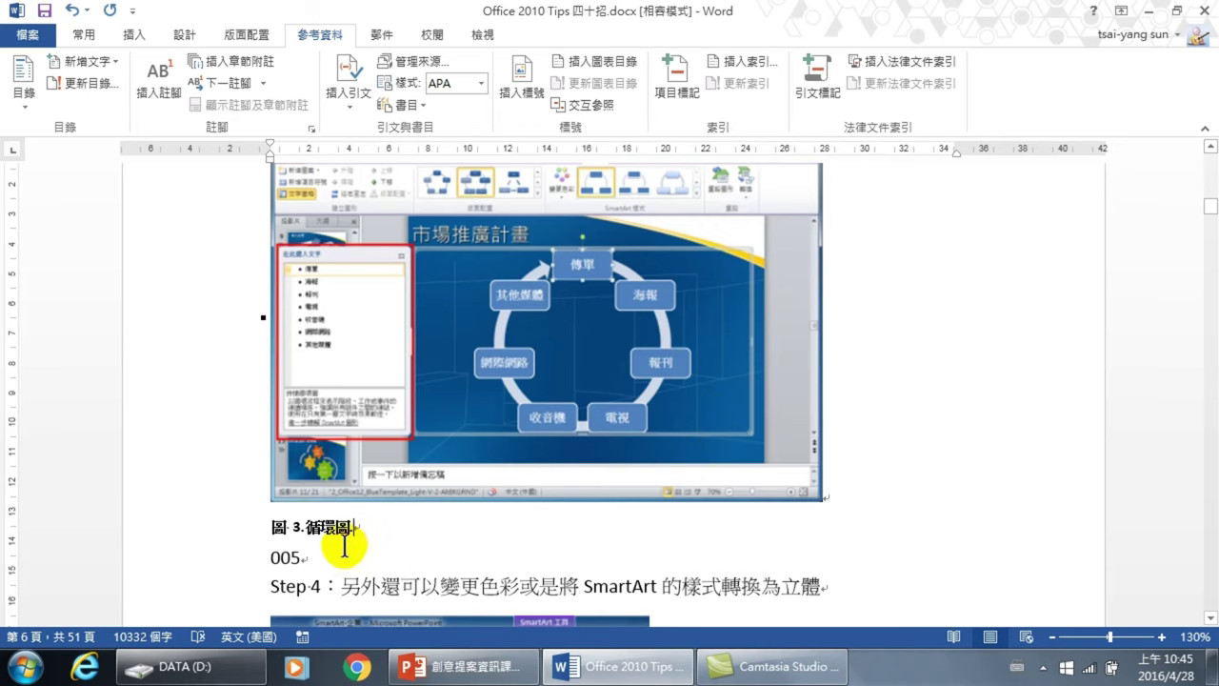
Add the caption 圖 3.全部的 SmartArt 圖形. beneath the SmartArt gallery screenshot on page 5
scroll(477, 428, up, 10)
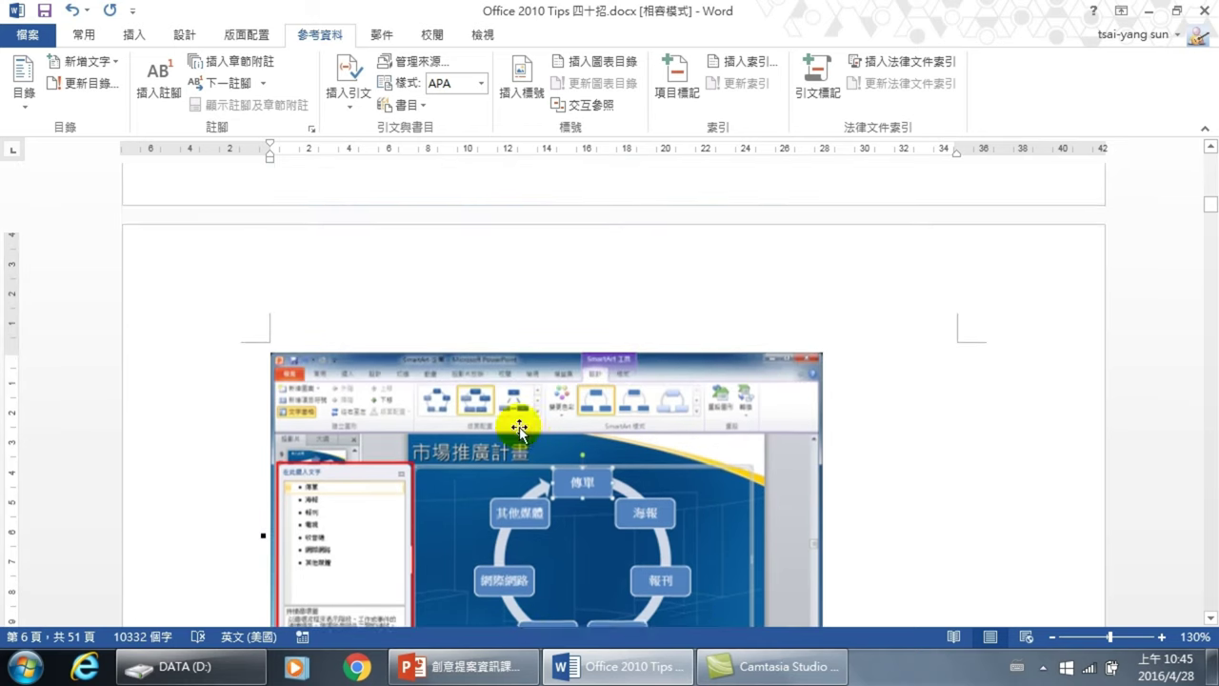
scroll(485, 433, up, 3)
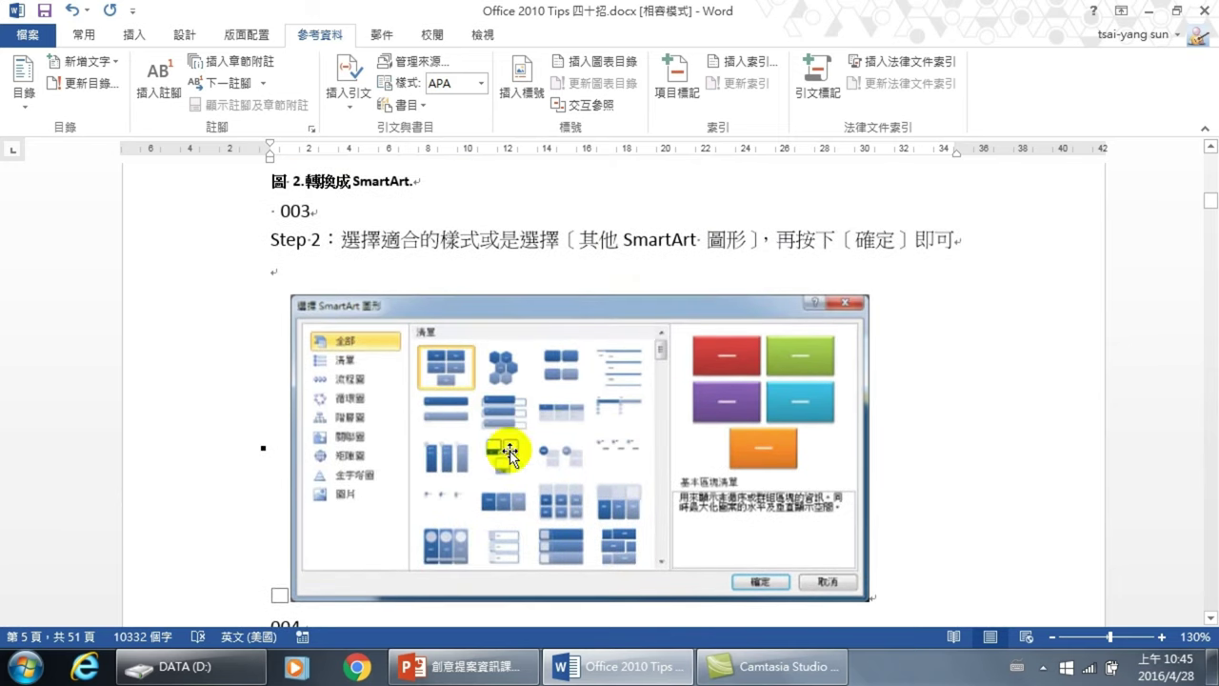
right_click(547, 407)
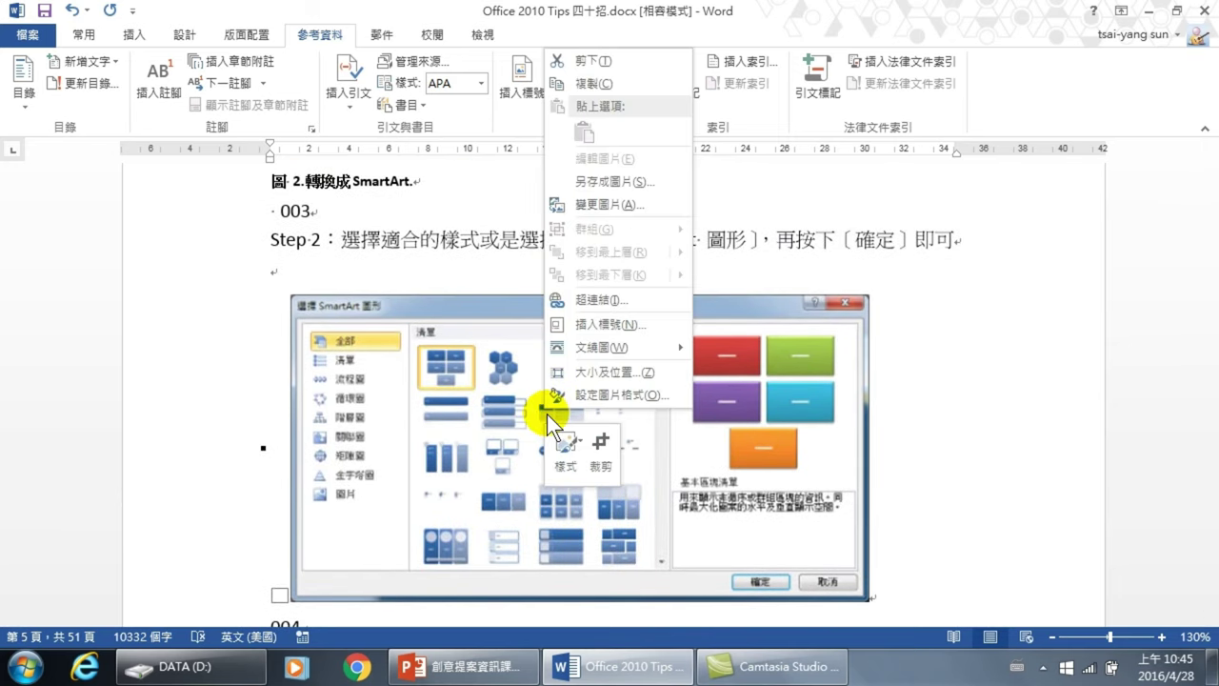
click(608, 323)
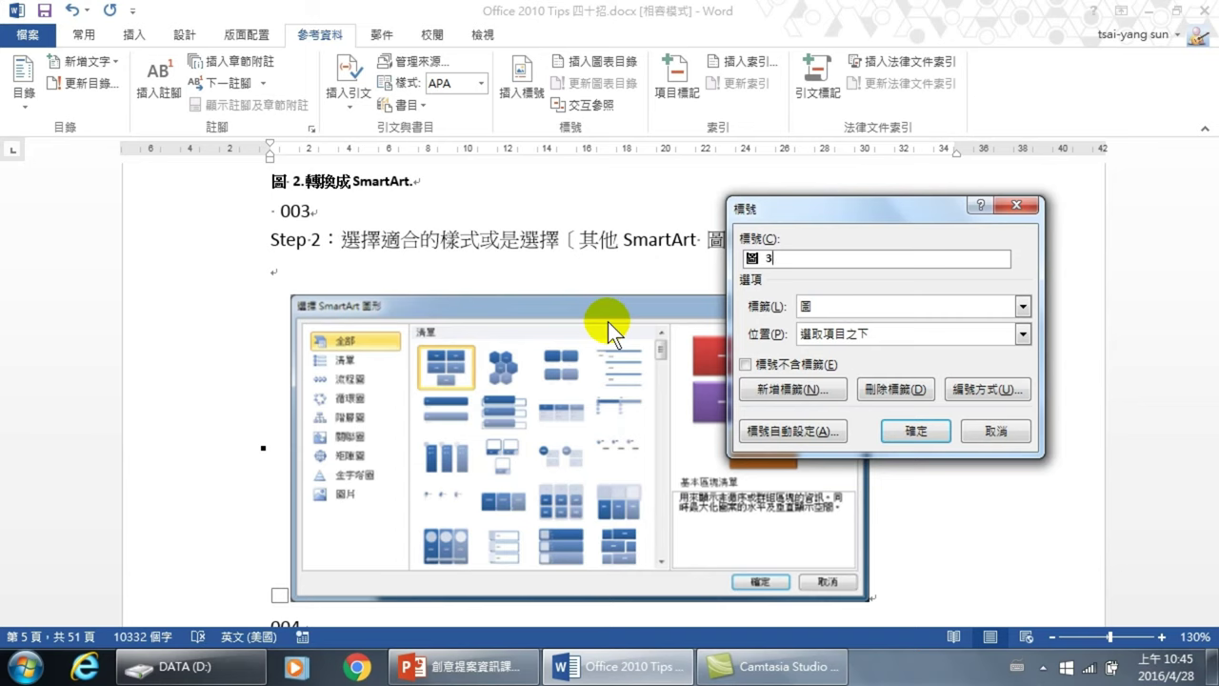
text(.)
text(全)
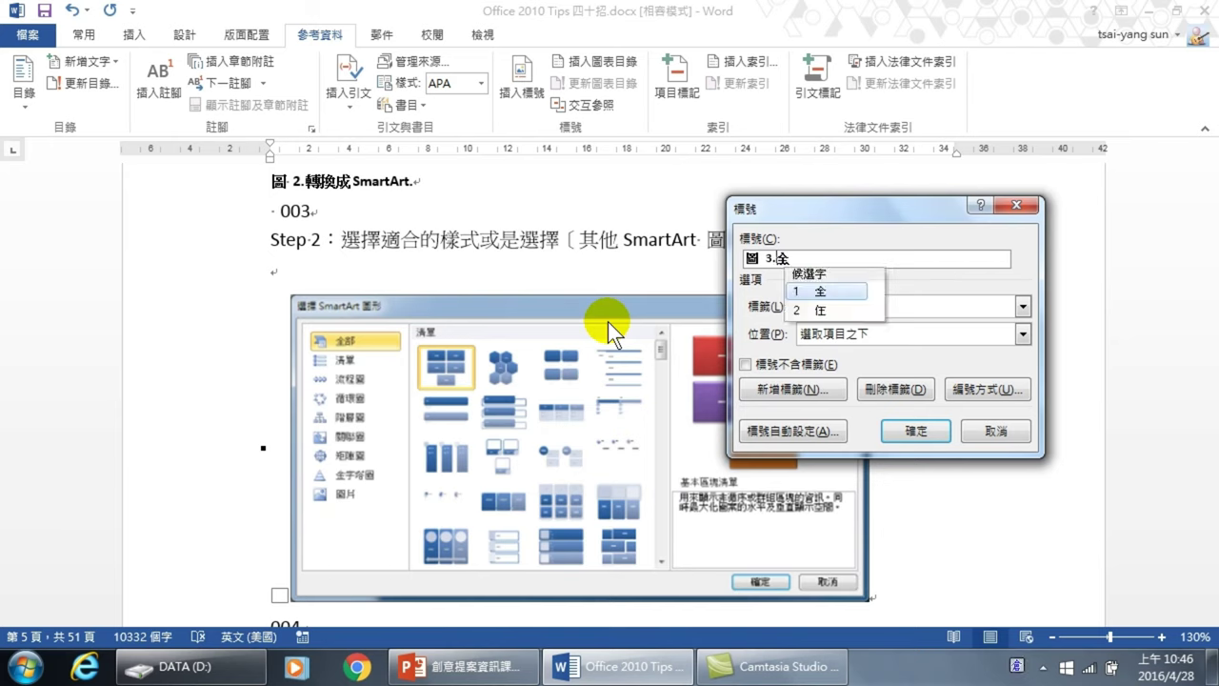
text(部的)
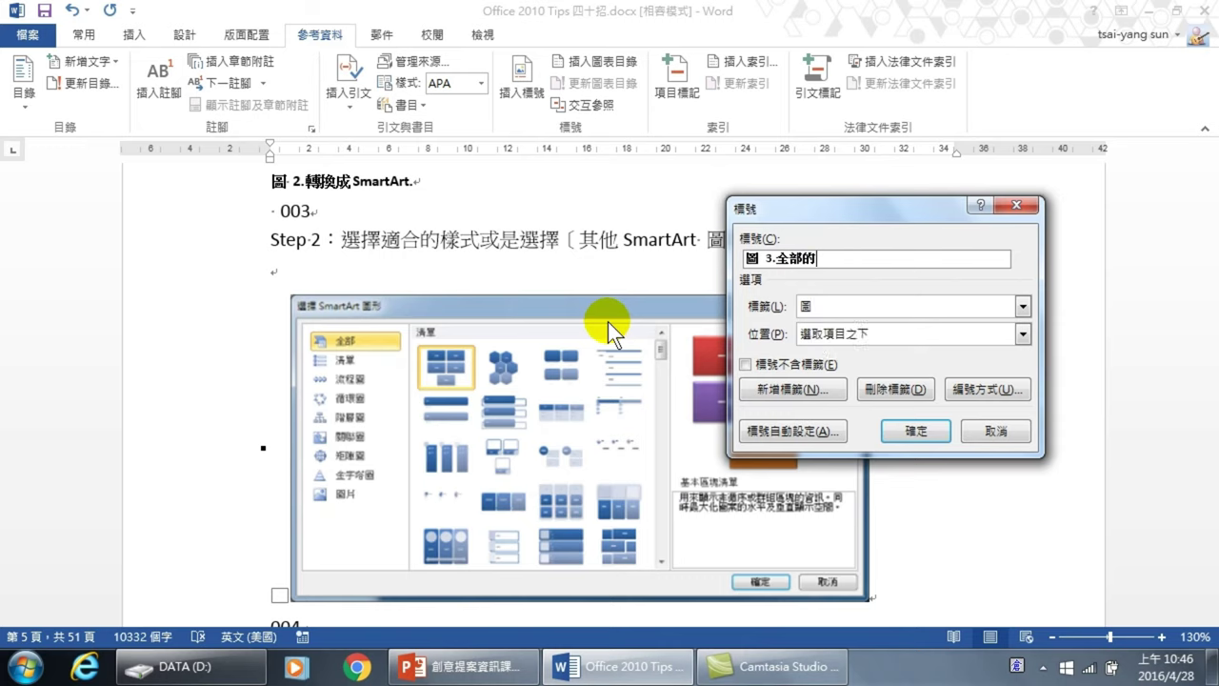
text( Smart)
text(Art)
text( 圖形)
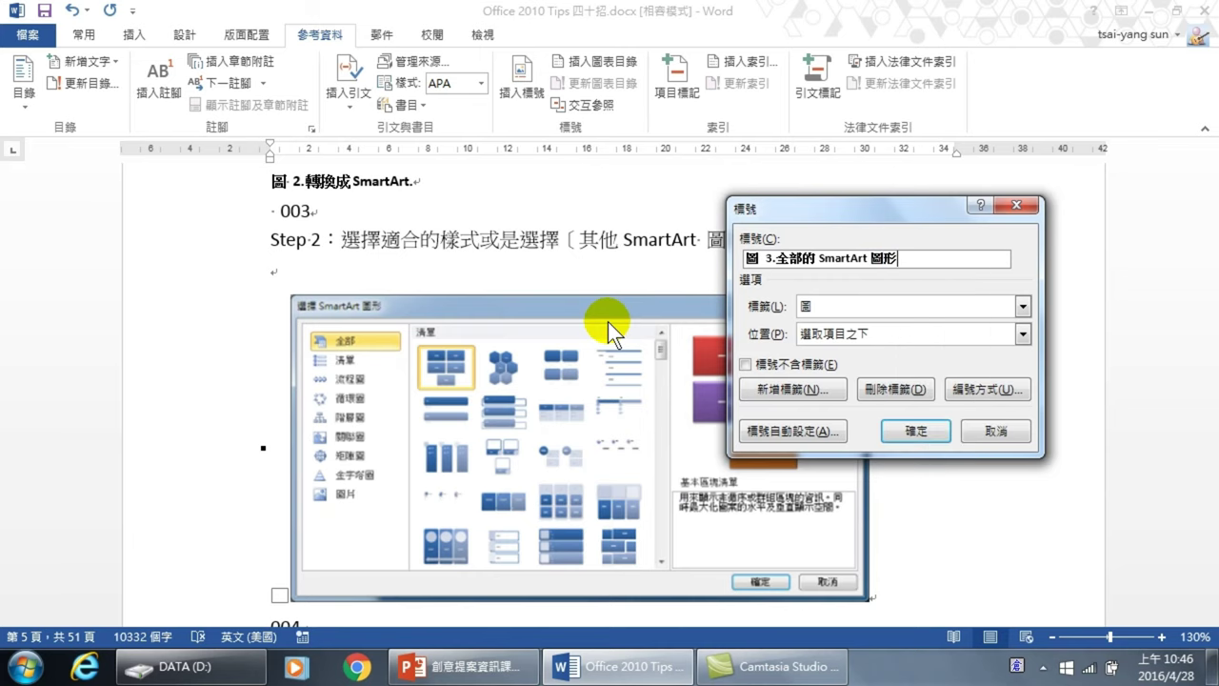
text(.)
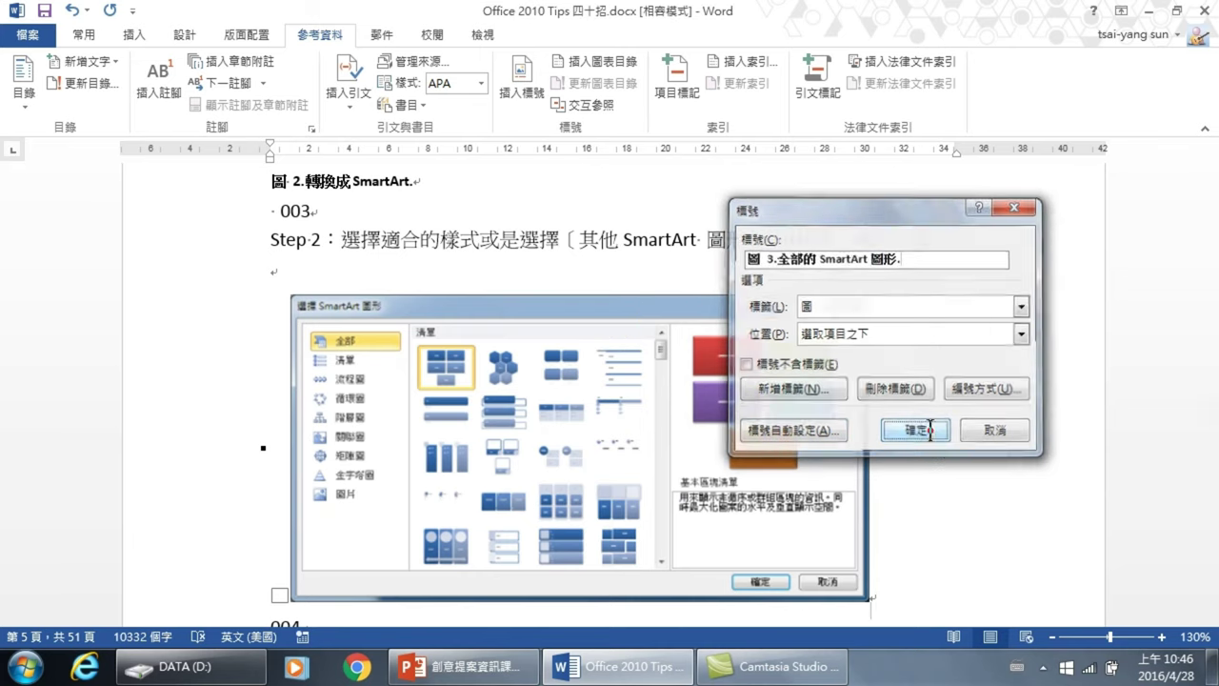
click(931, 430)
scroll(559, 422, down, 1)
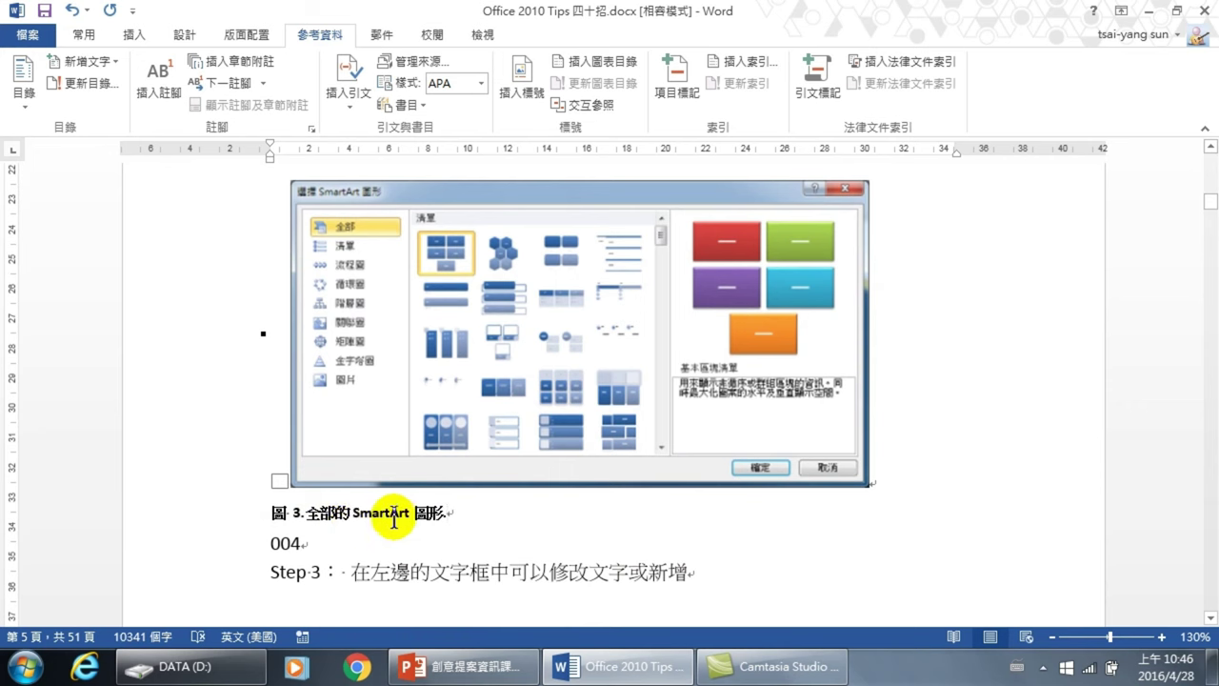
Scroll back up to the end of the table of contents on page 2
scroll(544, 471, down, 10)
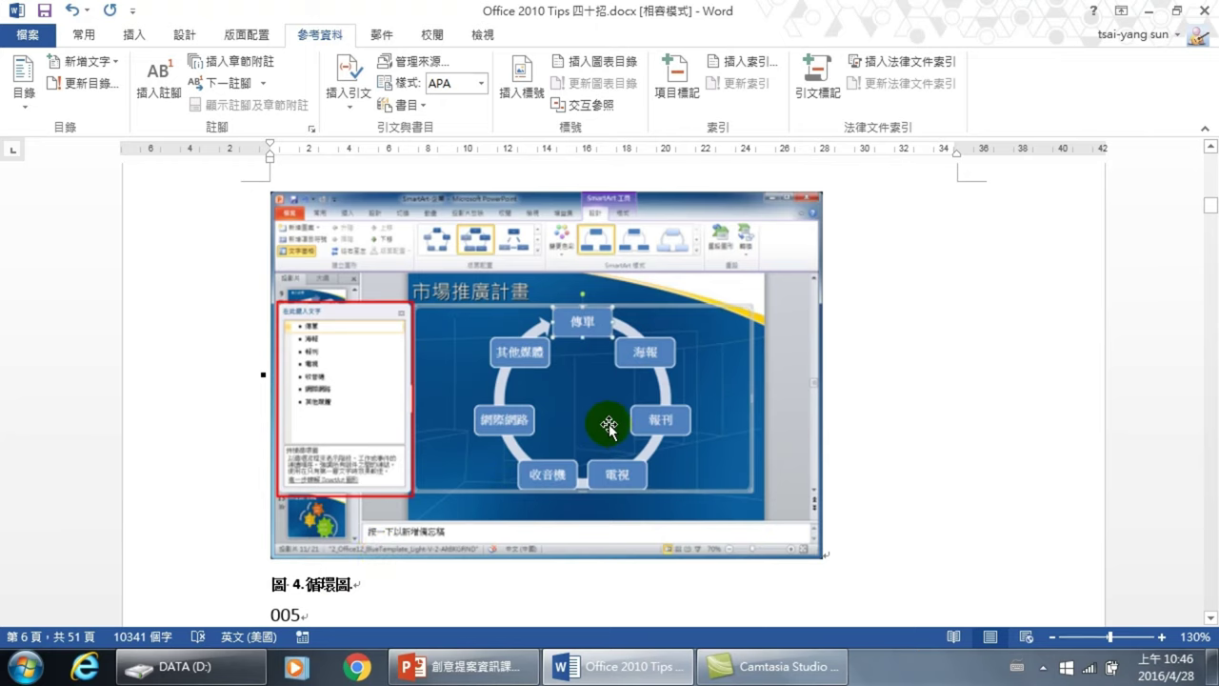
scroll(609, 426, up, 10)
scroll(645, 373, up, 10)
scroll(626, 368, up, 10)
scroll(568, 368, up, 10)
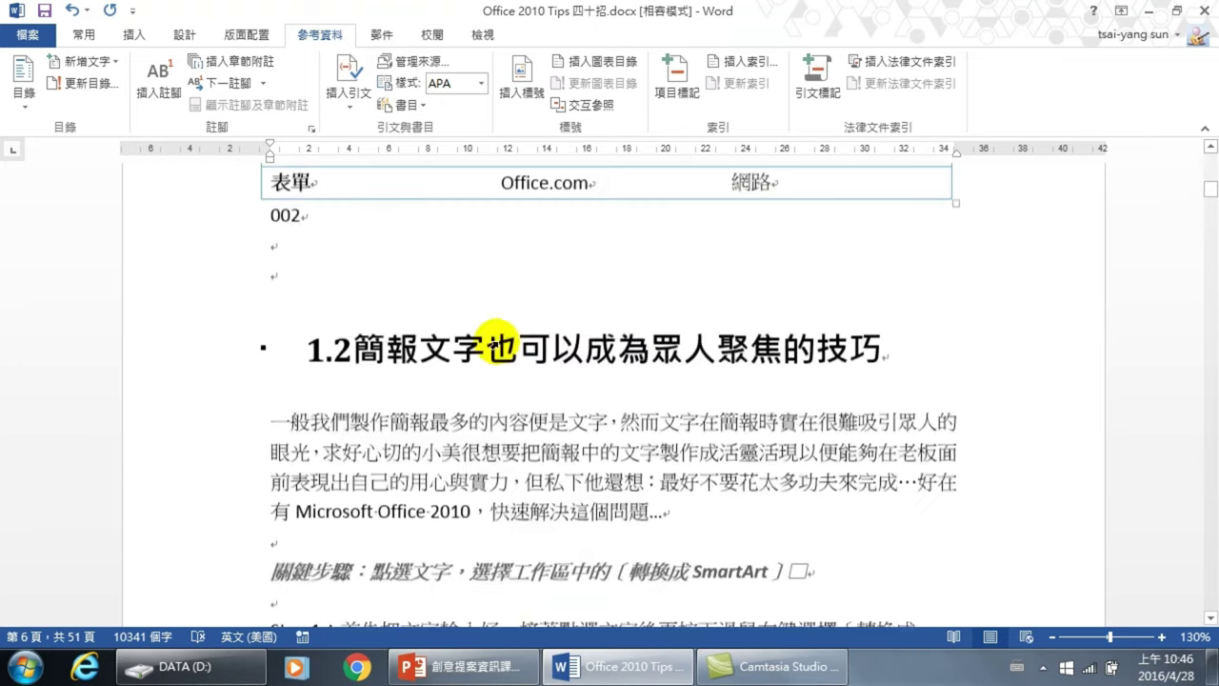
scroll(476, 362, up, 10)
scroll(476, 321, up, 10)
scroll(476, 362, up, 10)
scroll(474, 384, up, 5)
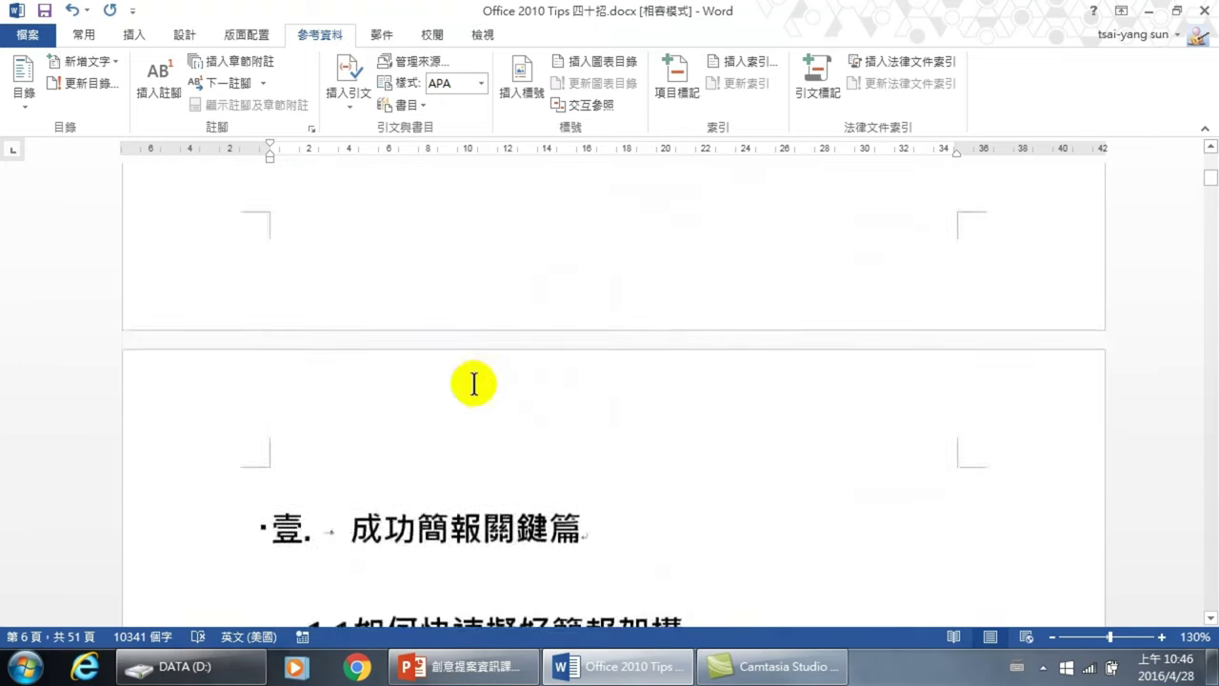
scroll(466, 381, up, 5)
scroll(443, 383, up, 5)
scroll(381, 447, up, 3)
Type the heading 圖目錄 on the empty line below the table of contents, adding a new line after it
click(309, 510)
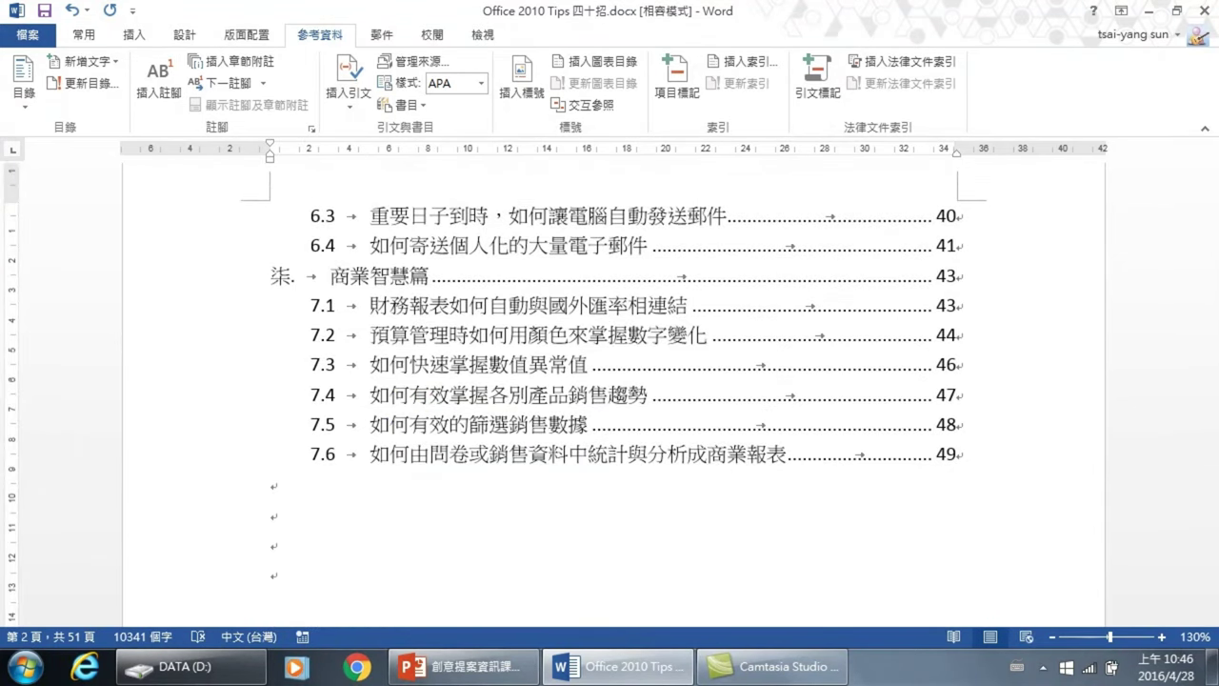
text(圖目)
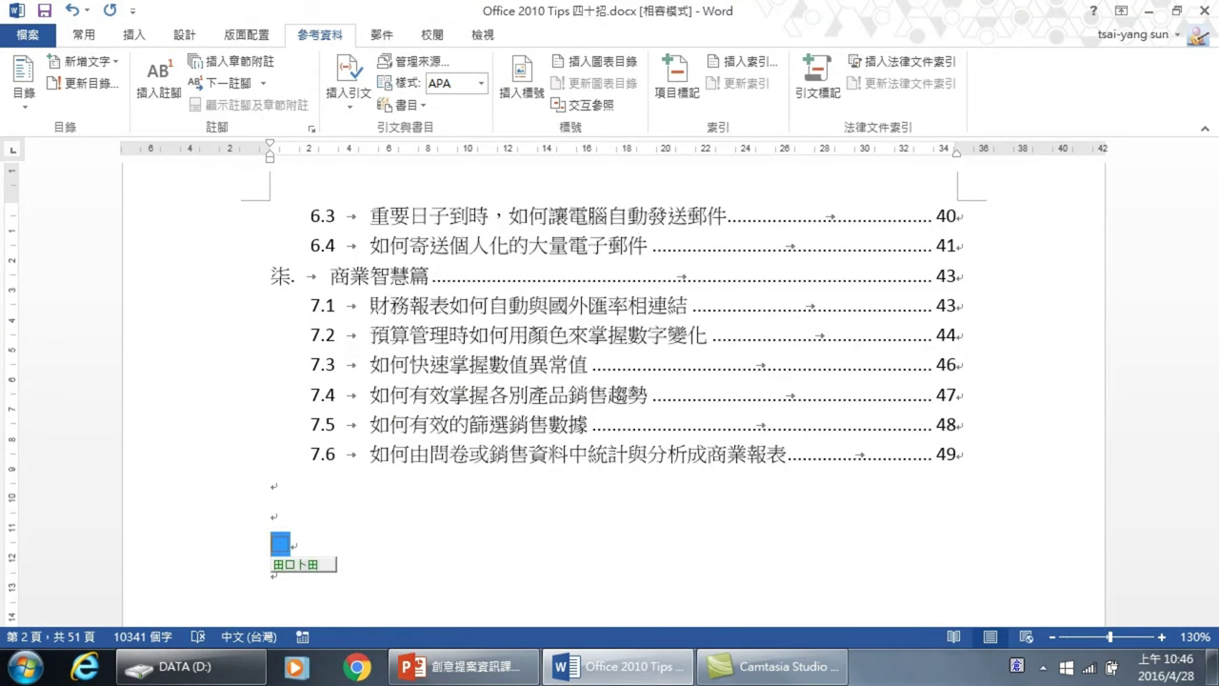
key(space)
click(380, 503)
key(Return)
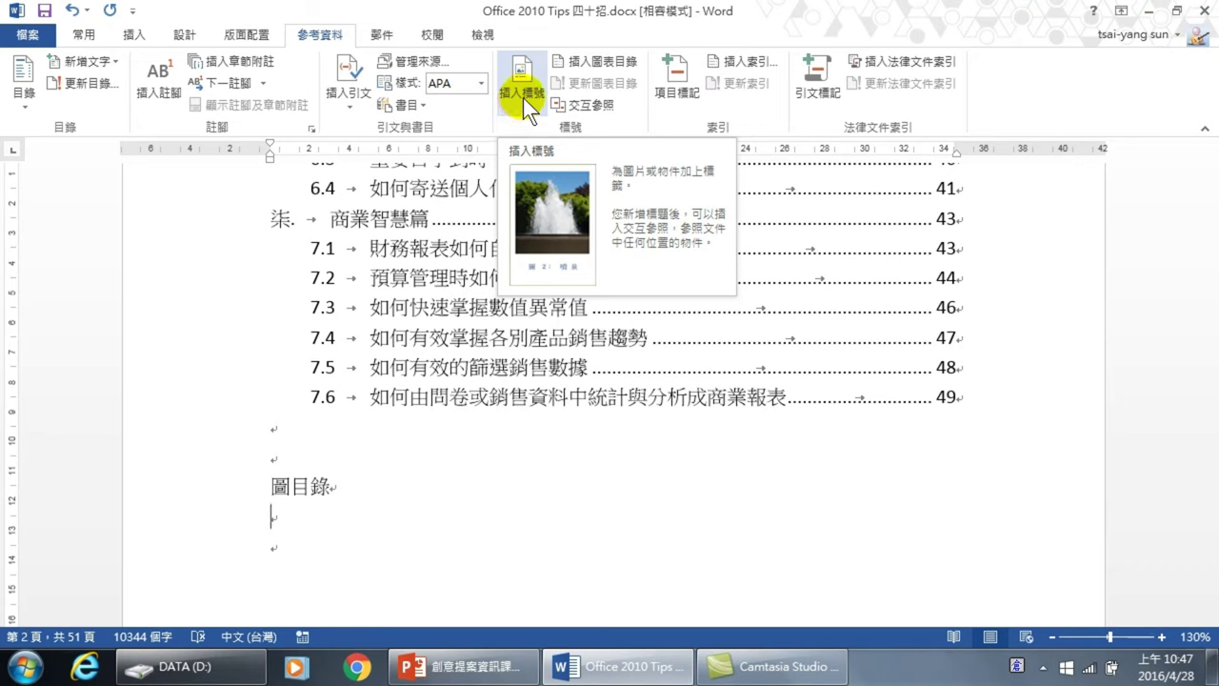
Insert a table of figures built from the 圖 caption label
click(586, 62)
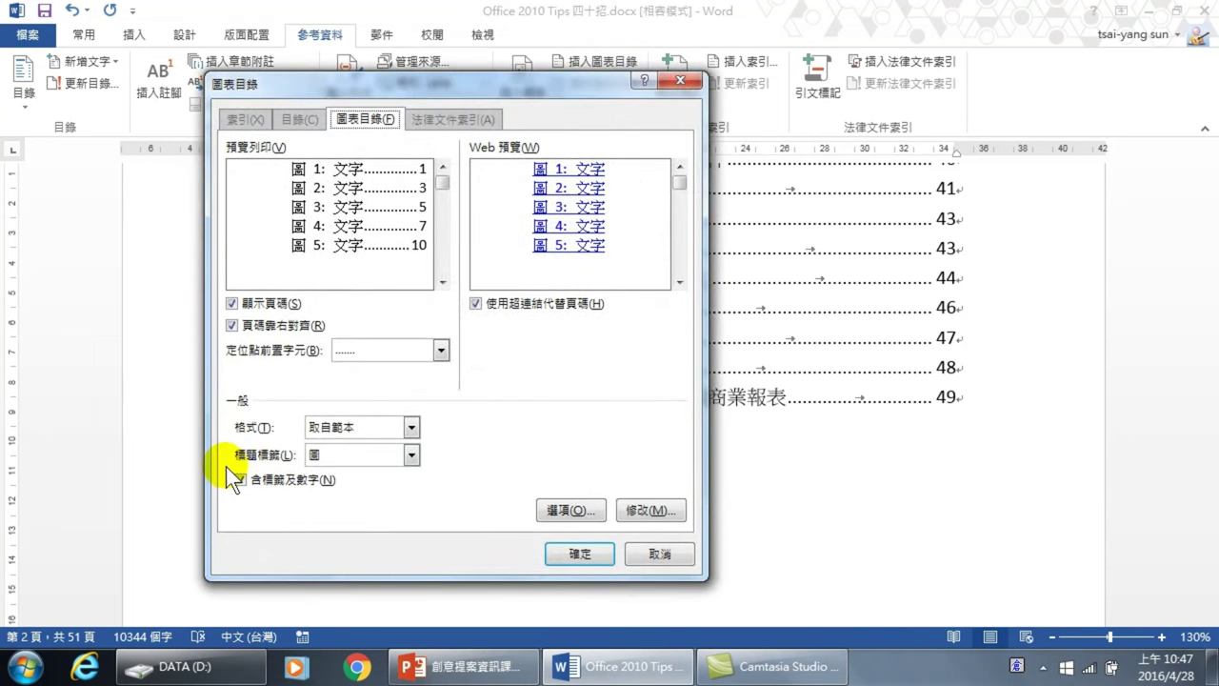
click(338, 454)
click(322, 528)
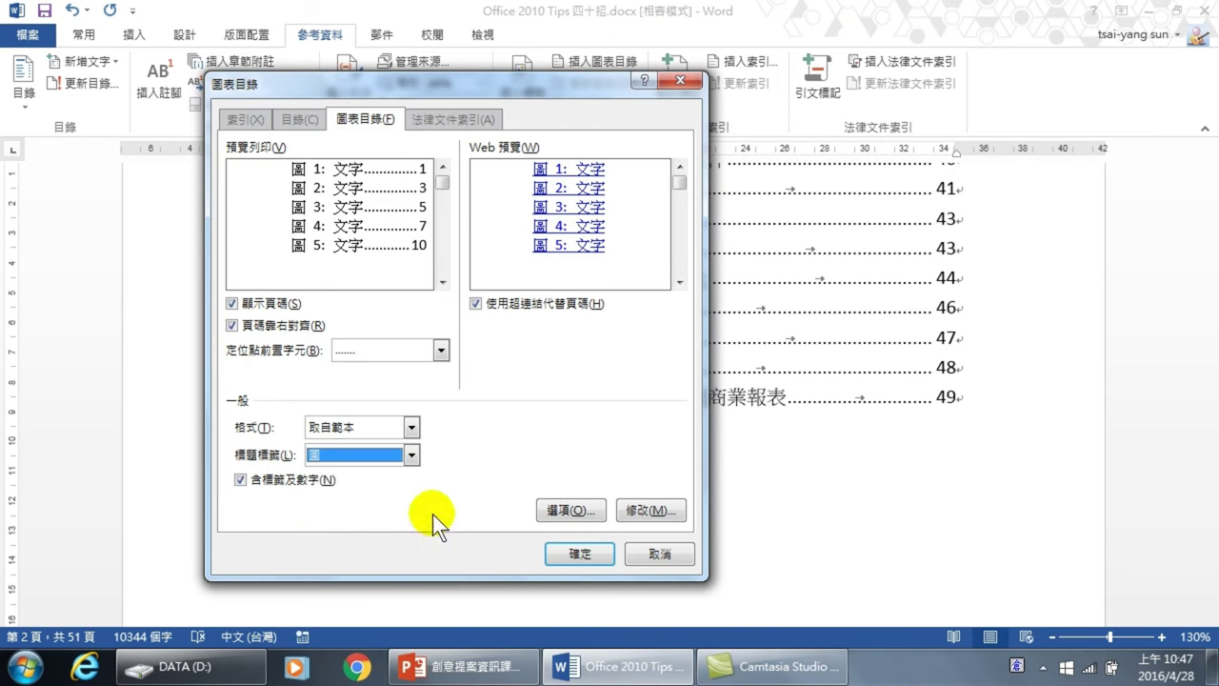
click(581, 553)
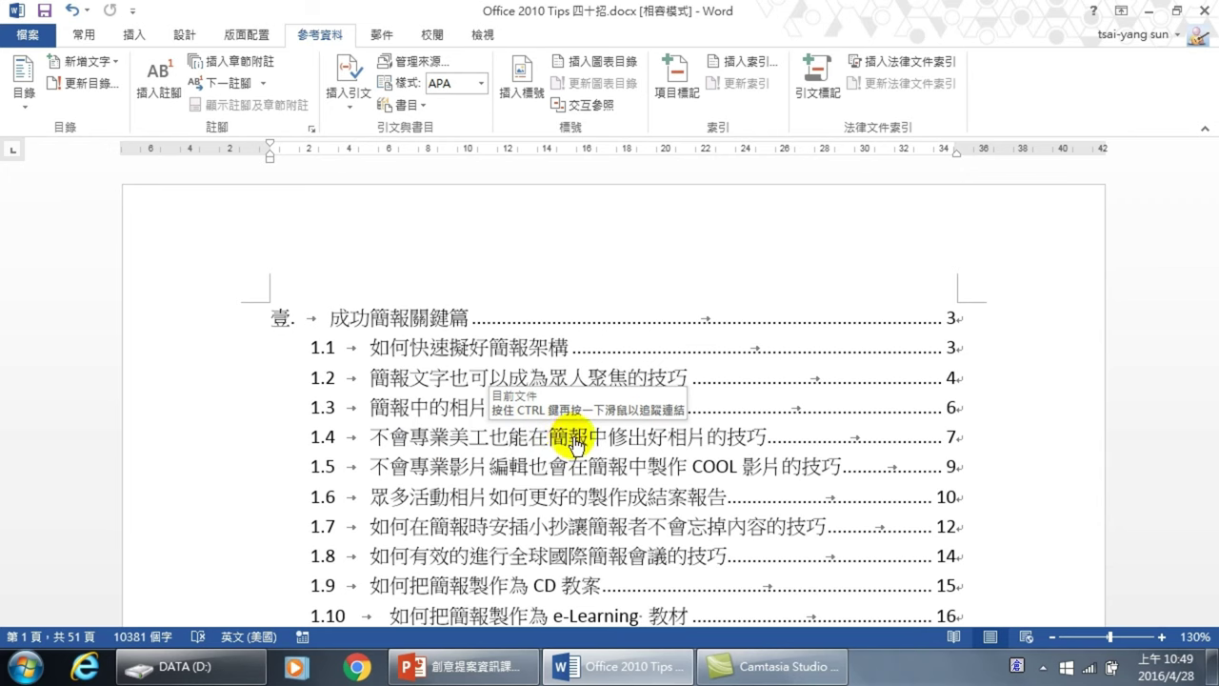
Follow the table of contents link for 1.4 to its section heading on page 8
ctrl+click(411, 441)
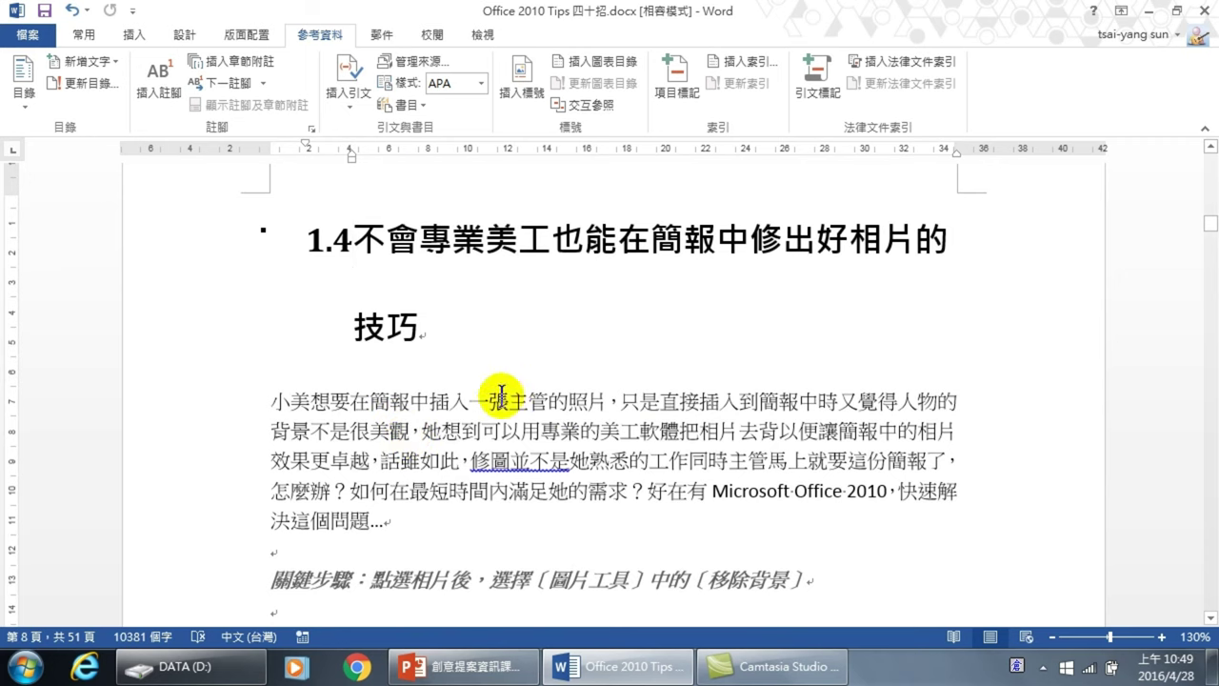
scroll(476, 400, up, 1)
scroll(424, 409, up, 1)
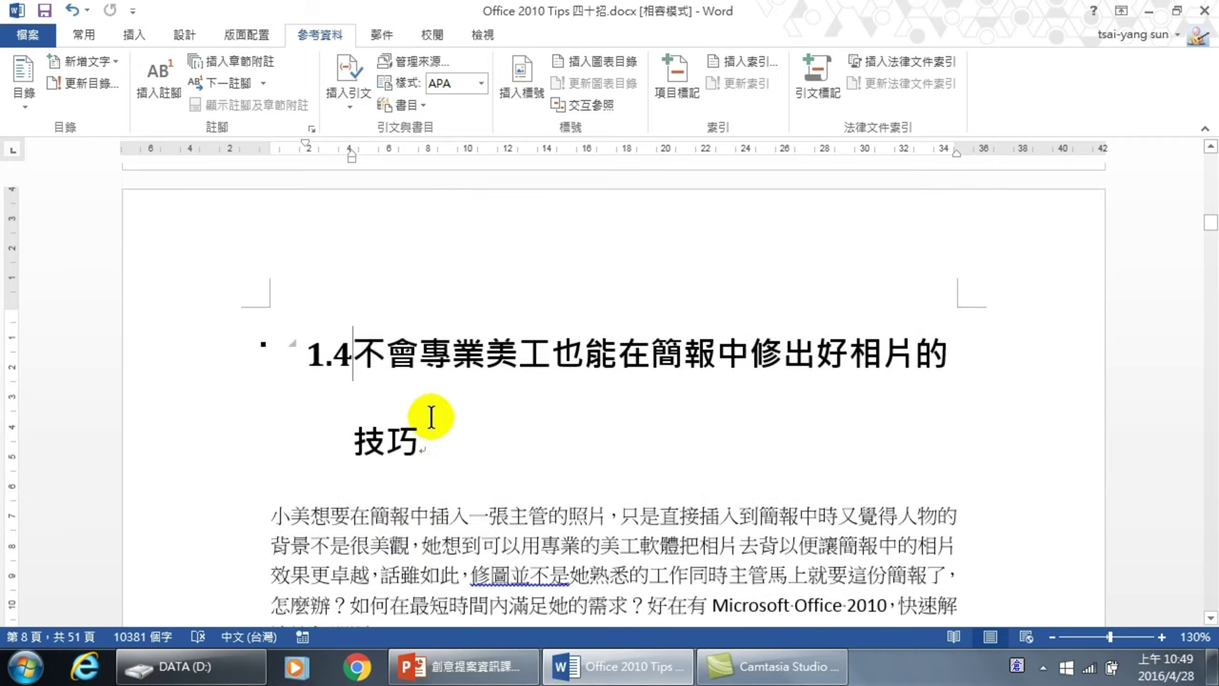